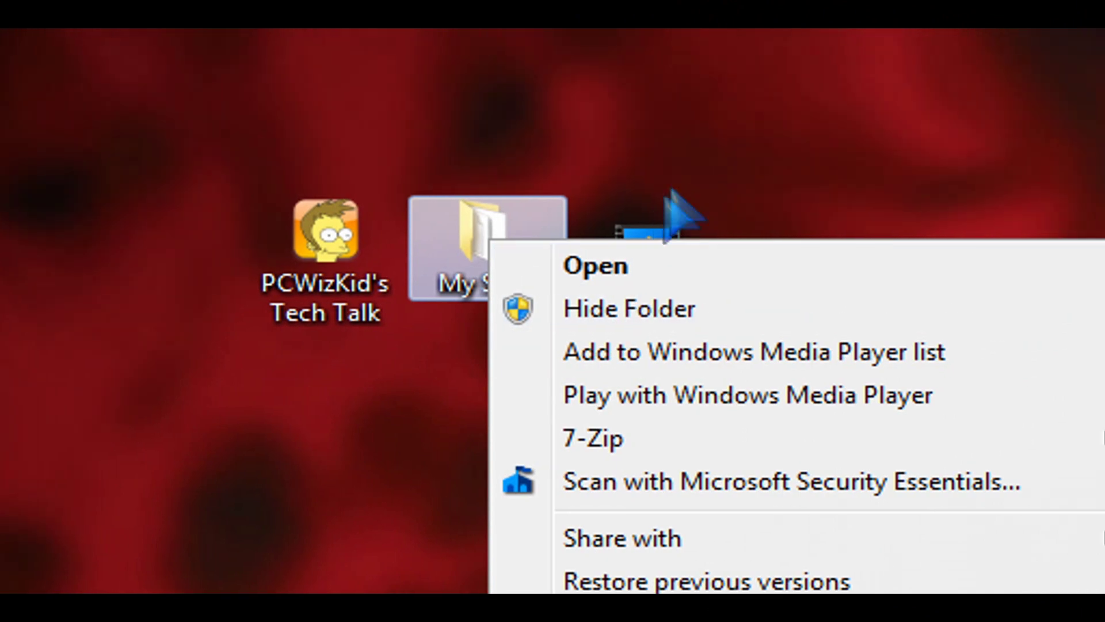
# Step: Check the Hide File and Hide Folder context-menu entries on the desktop video, My Stuff folder and text file
pyautogui.click(714, 176)
pyautogui.rightClick(717, 186)
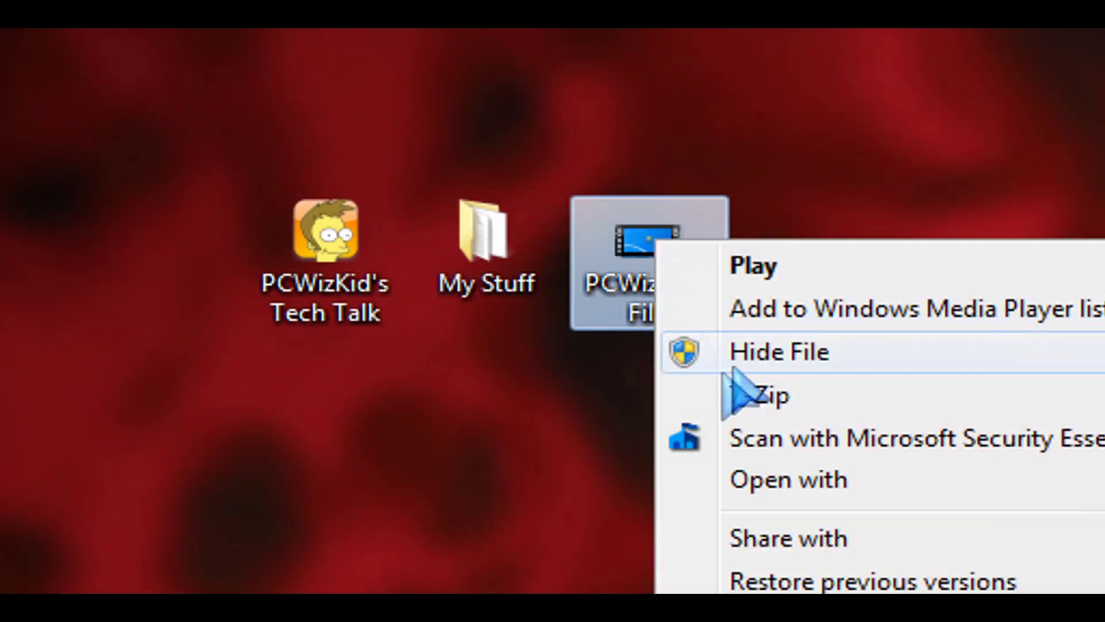
pyautogui.click(544, 375)
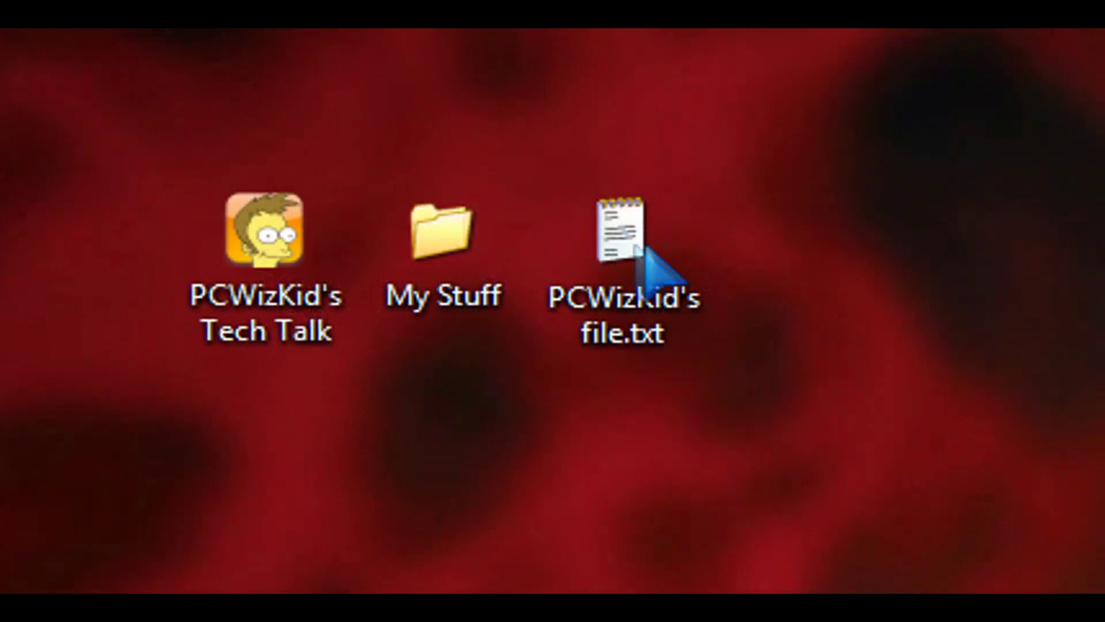
pyautogui.rightClick(446, 220)
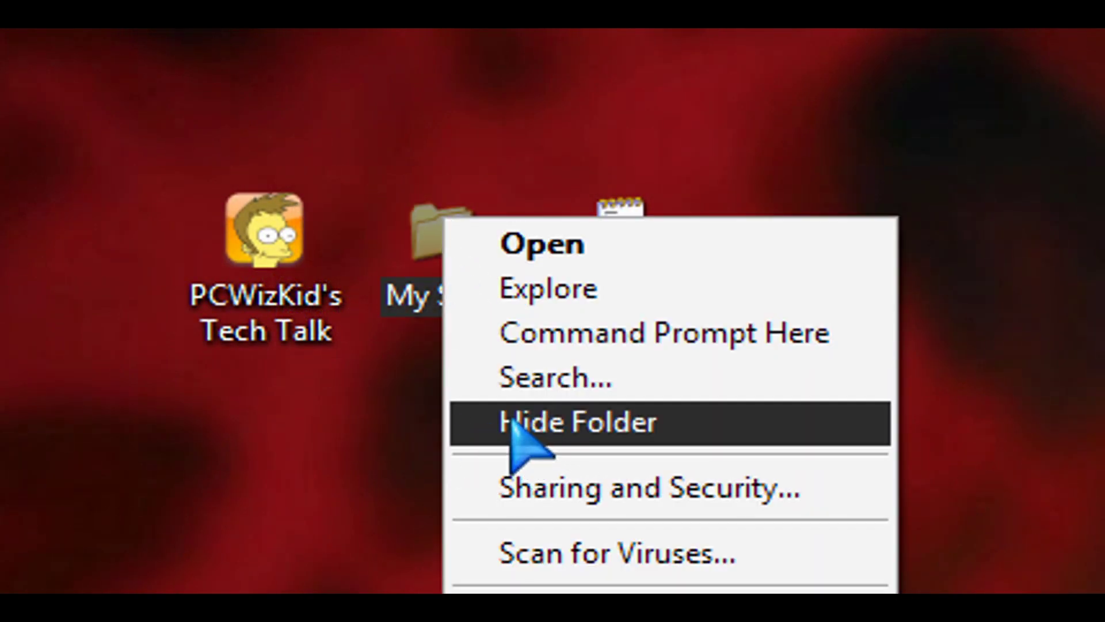
pyautogui.click(420, 404)
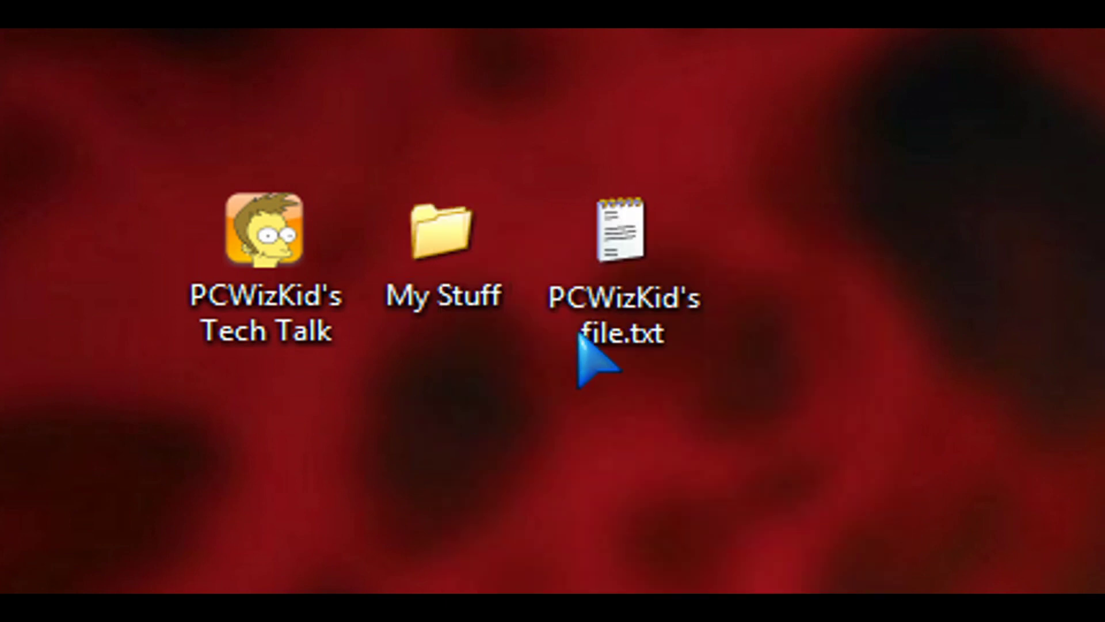
pyautogui.click(621, 280)
pyautogui.rightClick(620, 280)
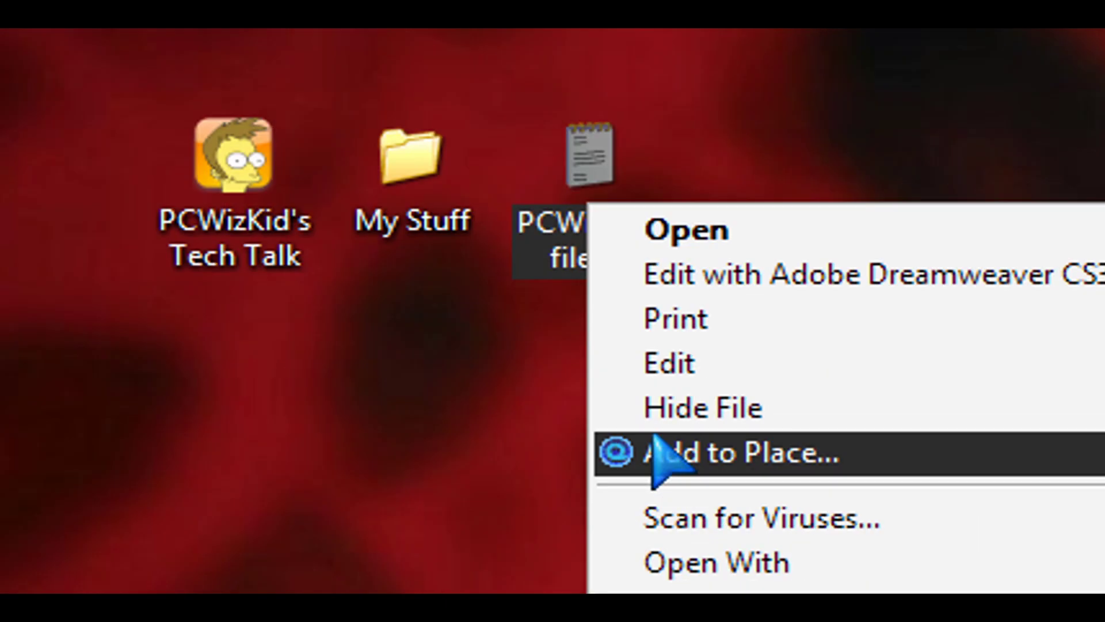
pyautogui.click(538, 403)
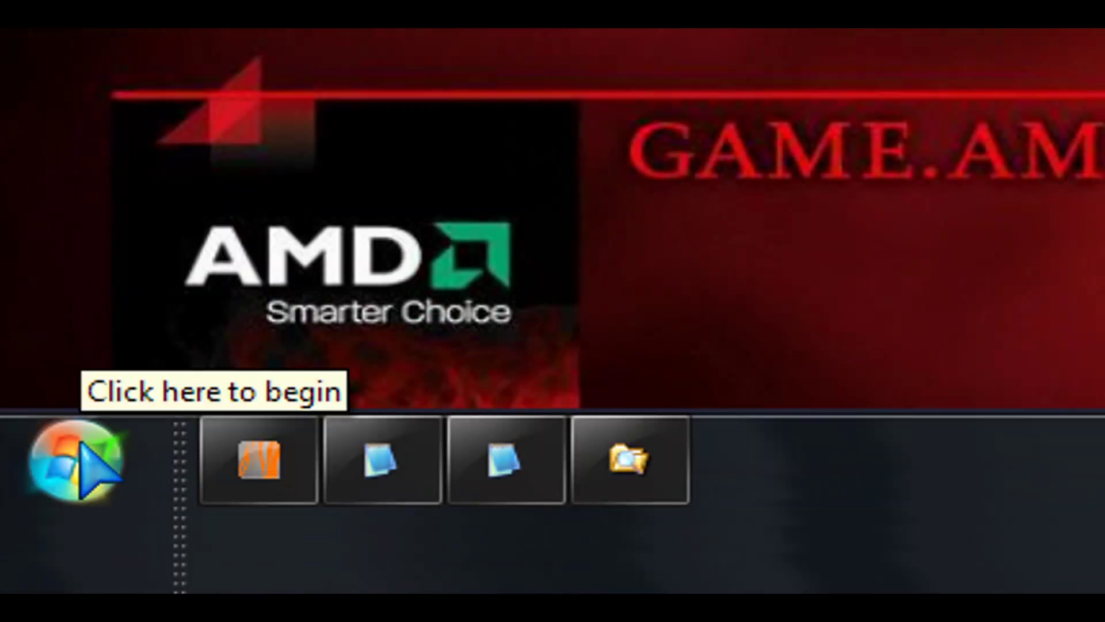
# Step: Launch the Registry Editor with 'regedit' from the Run prompt
pyautogui.click(77, 458)
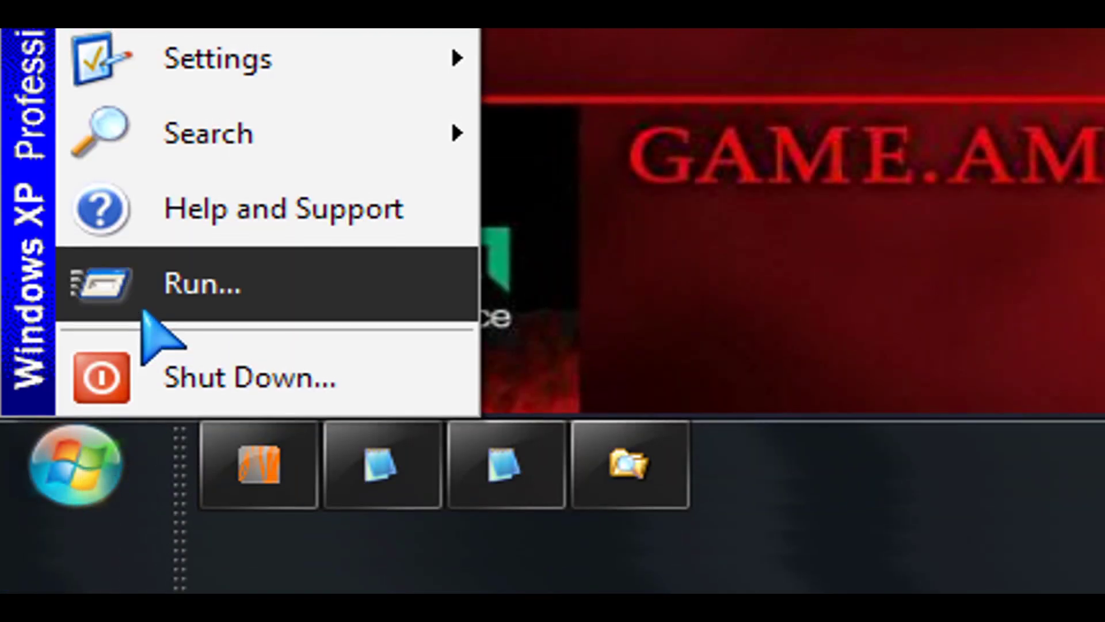
pyautogui.click(184, 283)
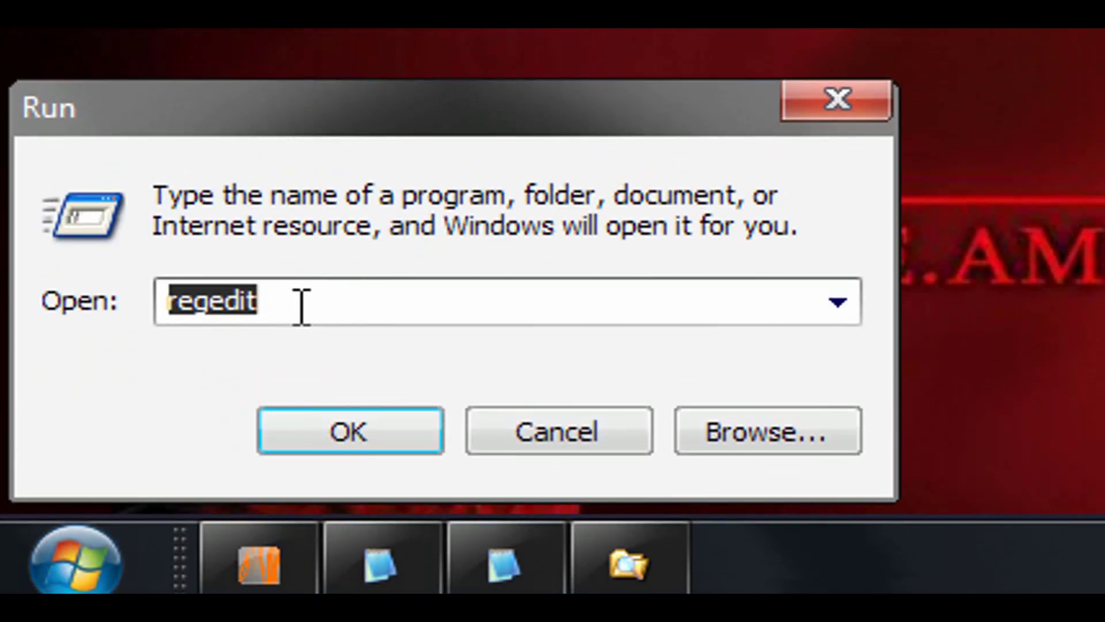
pyautogui.click(301, 224)
pyautogui.press('Return')
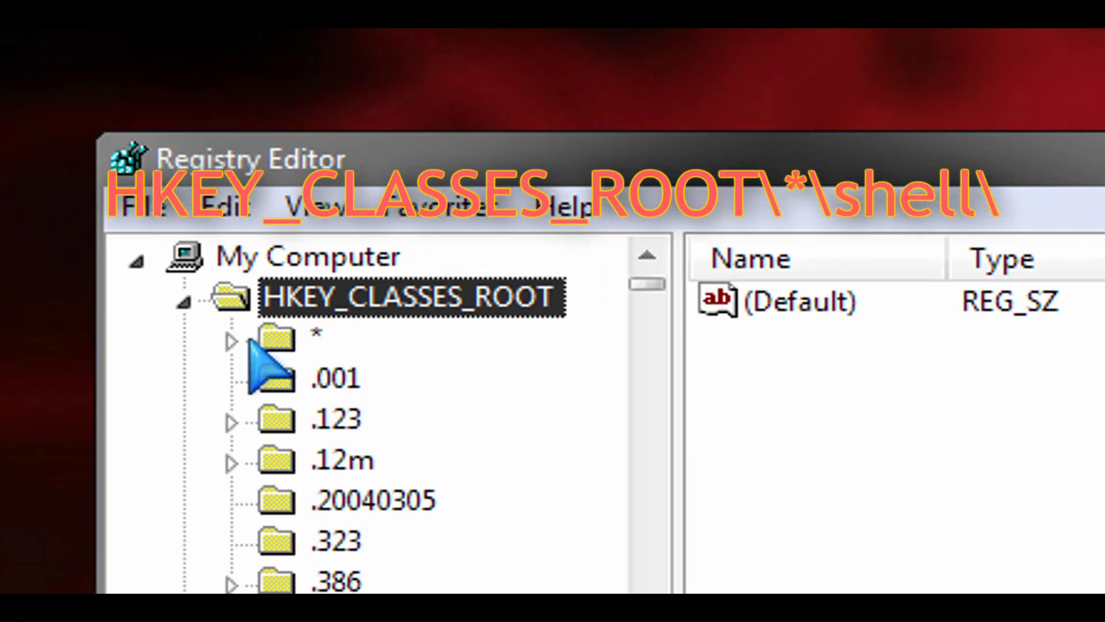
# Step: Create a key named 'Unhide File' under HKEY_CLASSES_ROOT\*\shell, next to Hide File
pyautogui.click(152, 278)
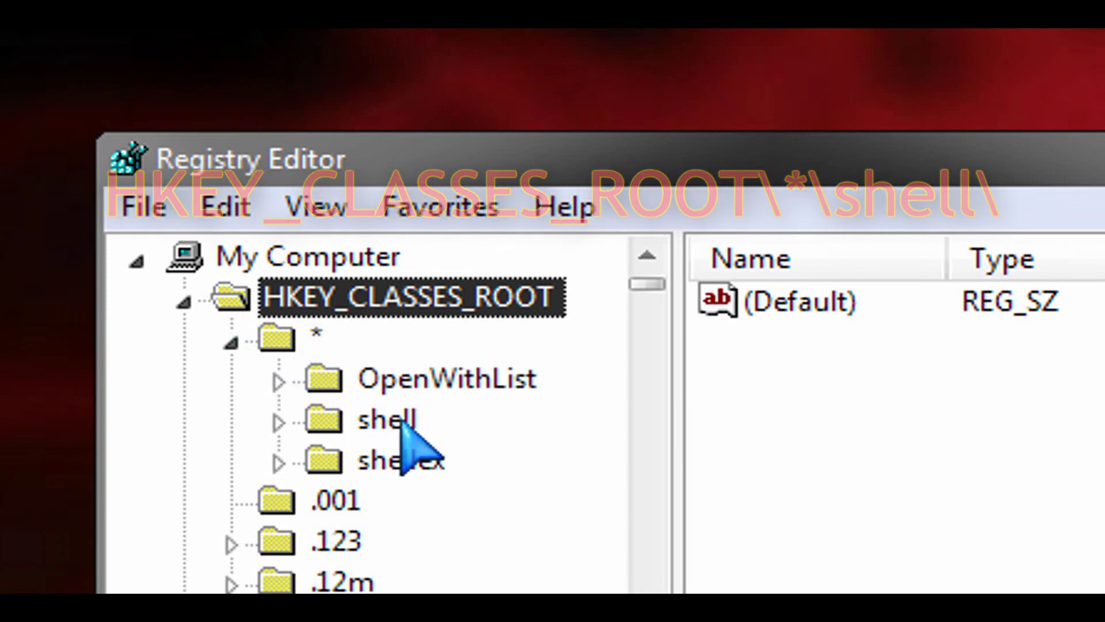
pyautogui.click(357, 419)
pyautogui.click(279, 423)
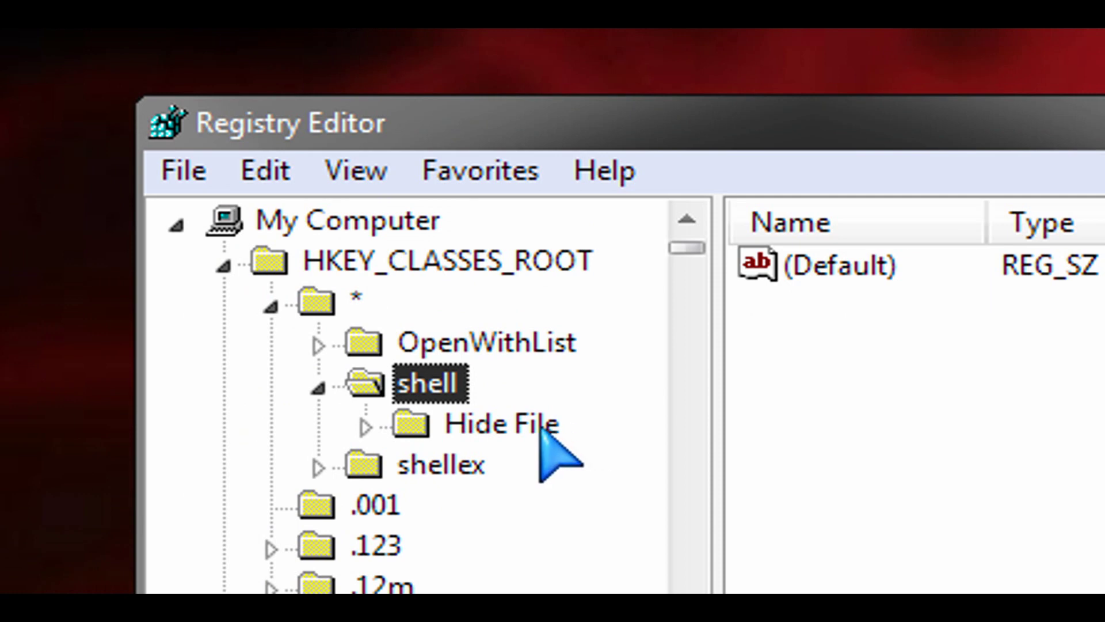
pyautogui.rightClick(437, 384)
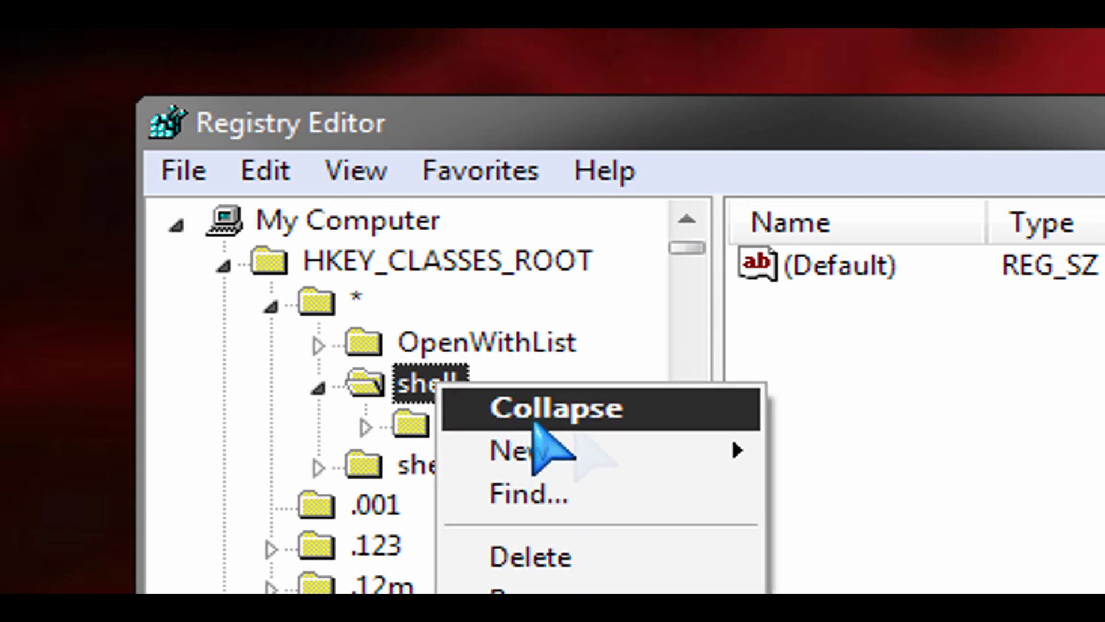
pyautogui.moveTo(696, 452)
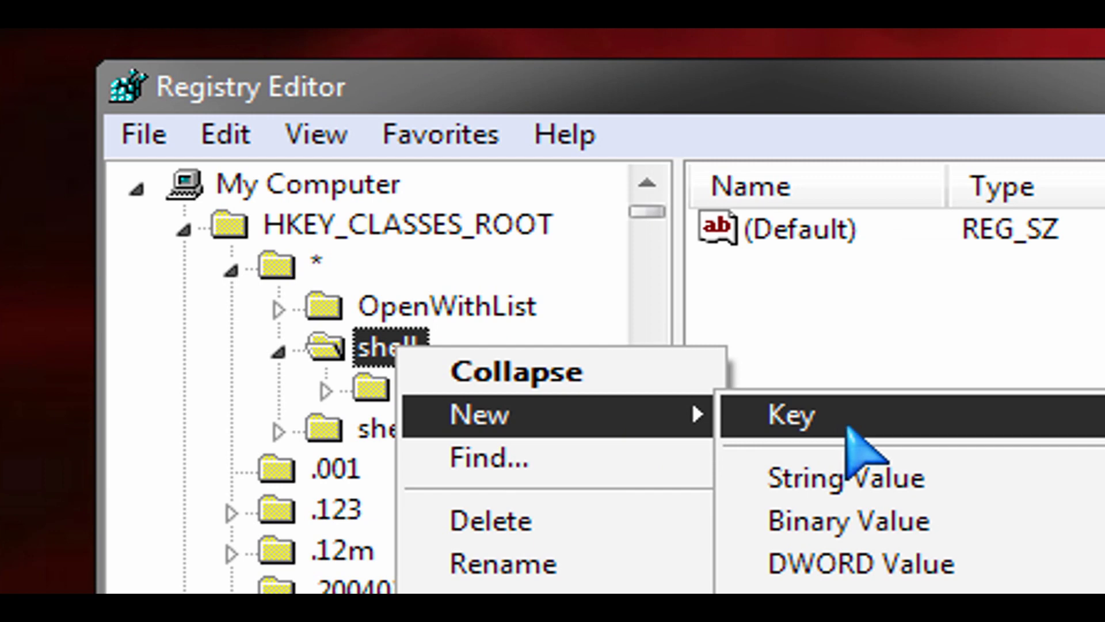
pyautogui.click(847, 427)
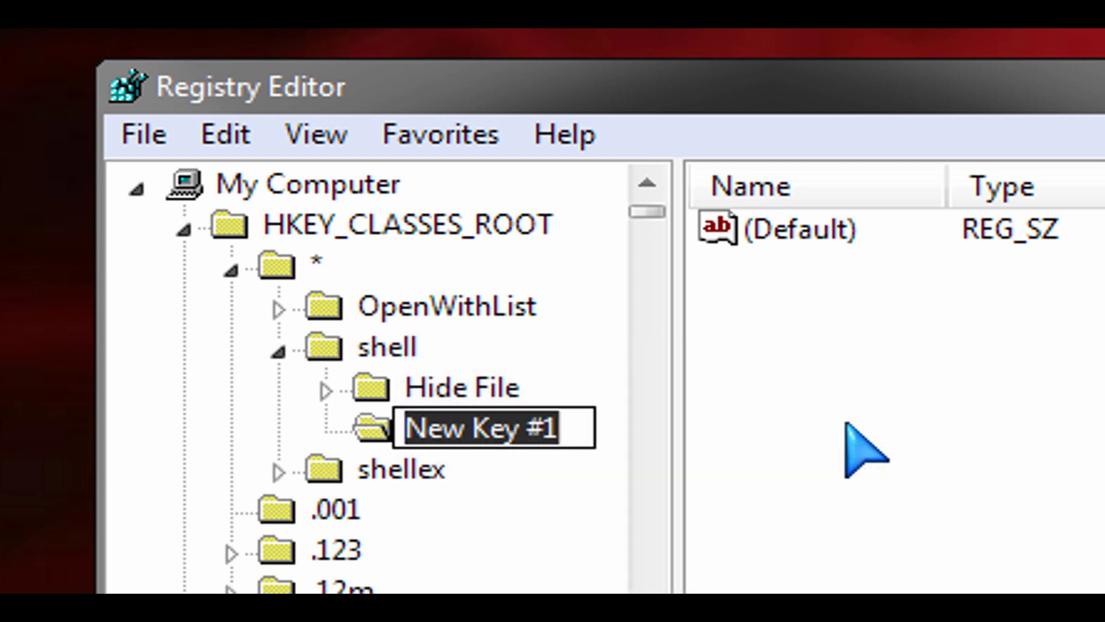
pyautogui.write('Unh')
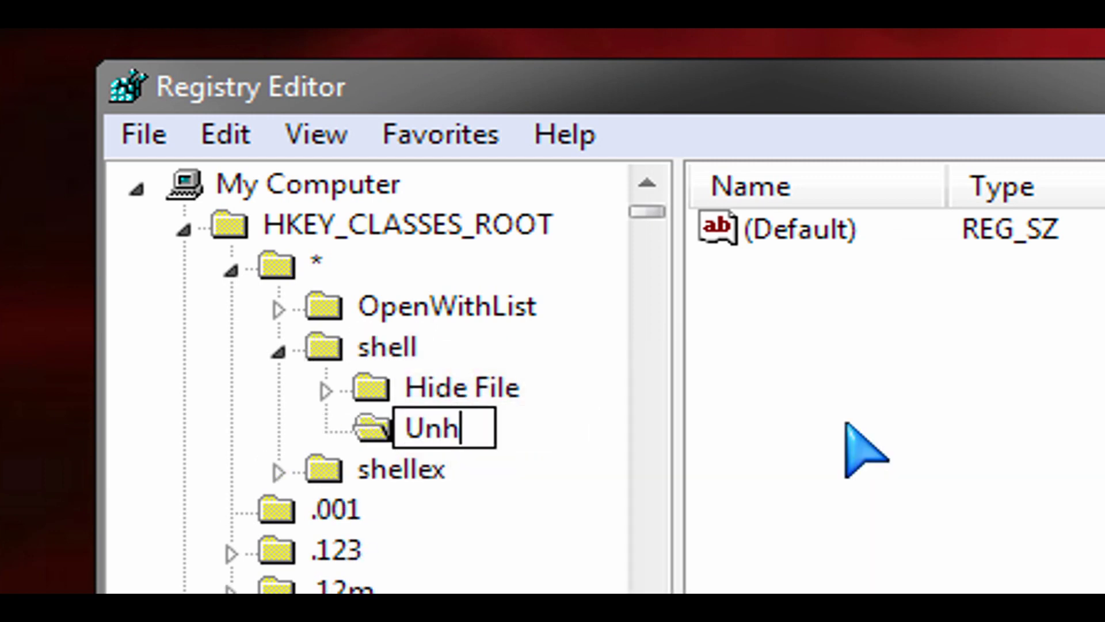
pyautogui.write('ide File')
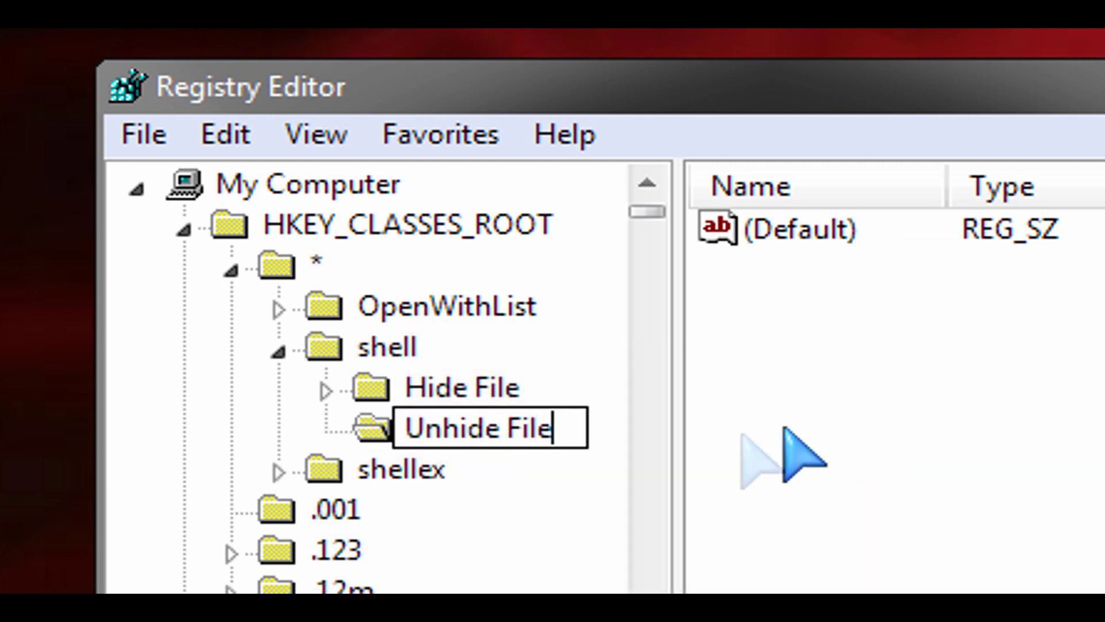
pyautogui.press('Return')
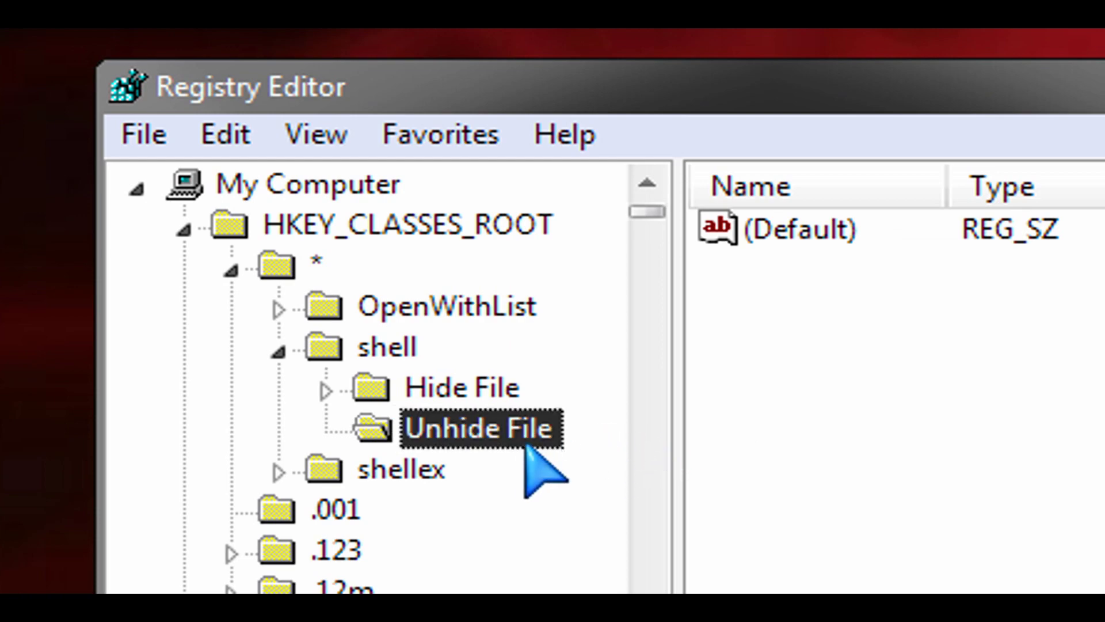
# Step: Add a string value 'HasLUAShield' to the Unhide File key
pyautogui.rightClick(715, 371)
pyautogui.moveTo(786, 392)
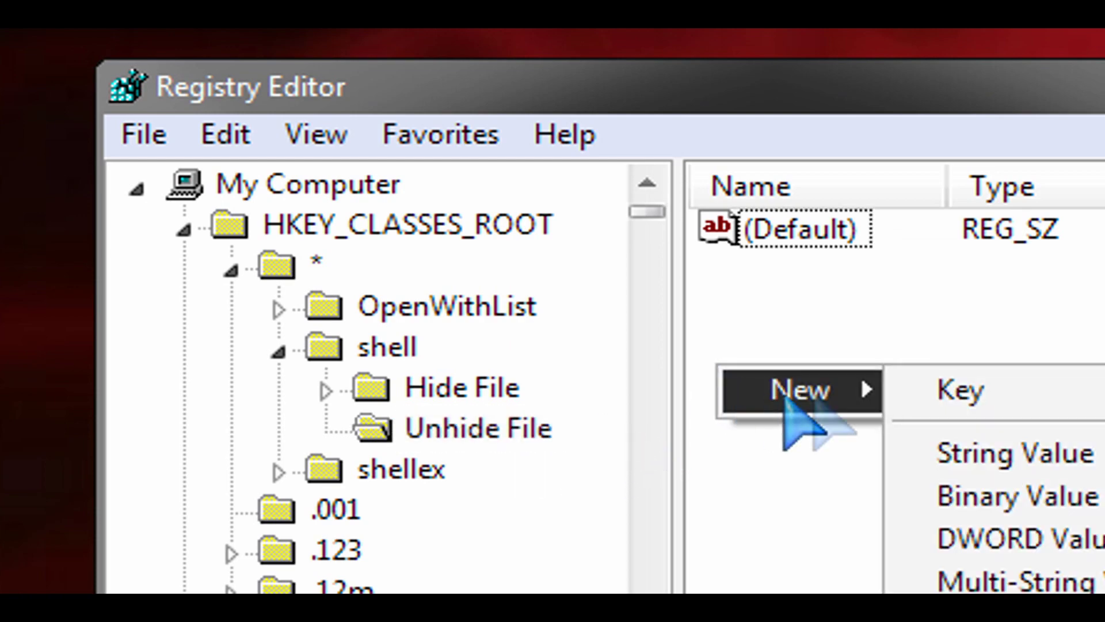
pyautogui.click(839, 323)
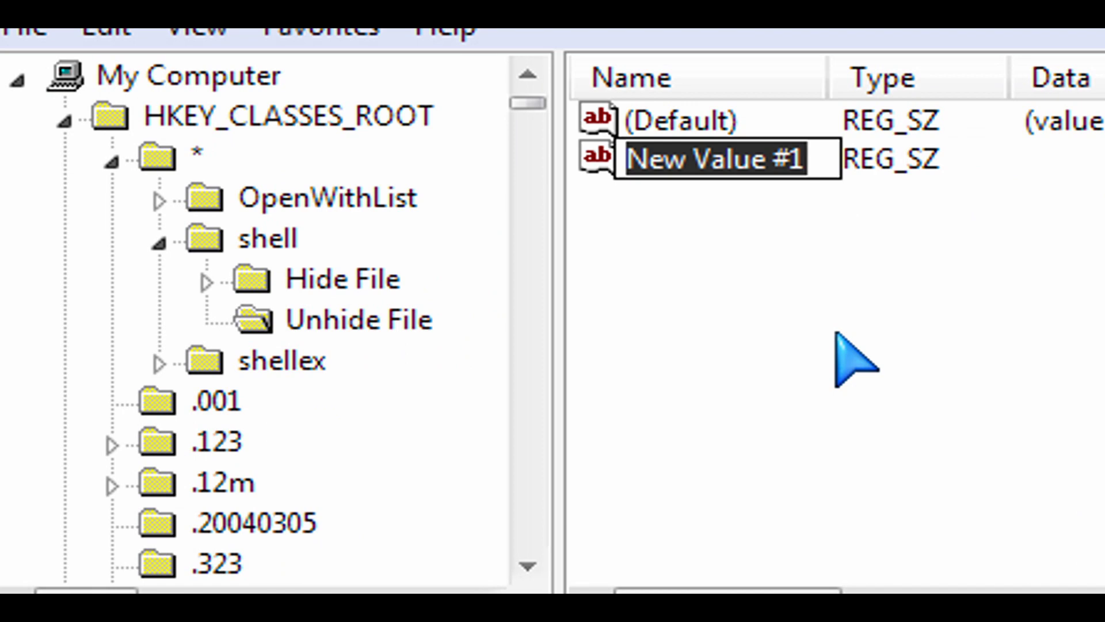
pyautogui.write('HasLUAShi')
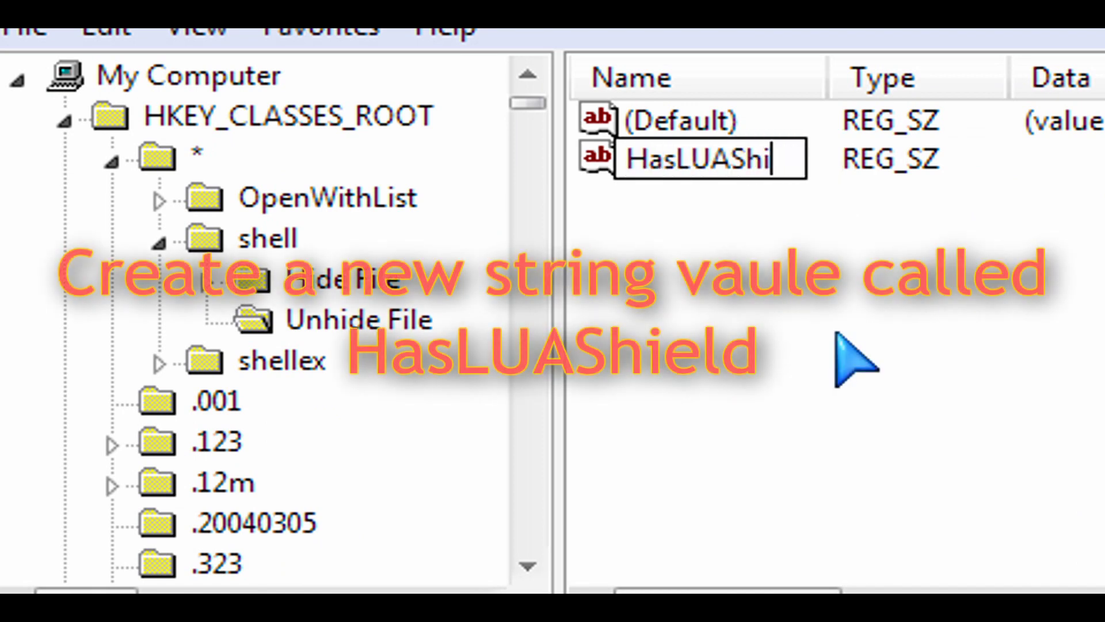
pyautogui.write('eld')
pyautogui.press('Return')
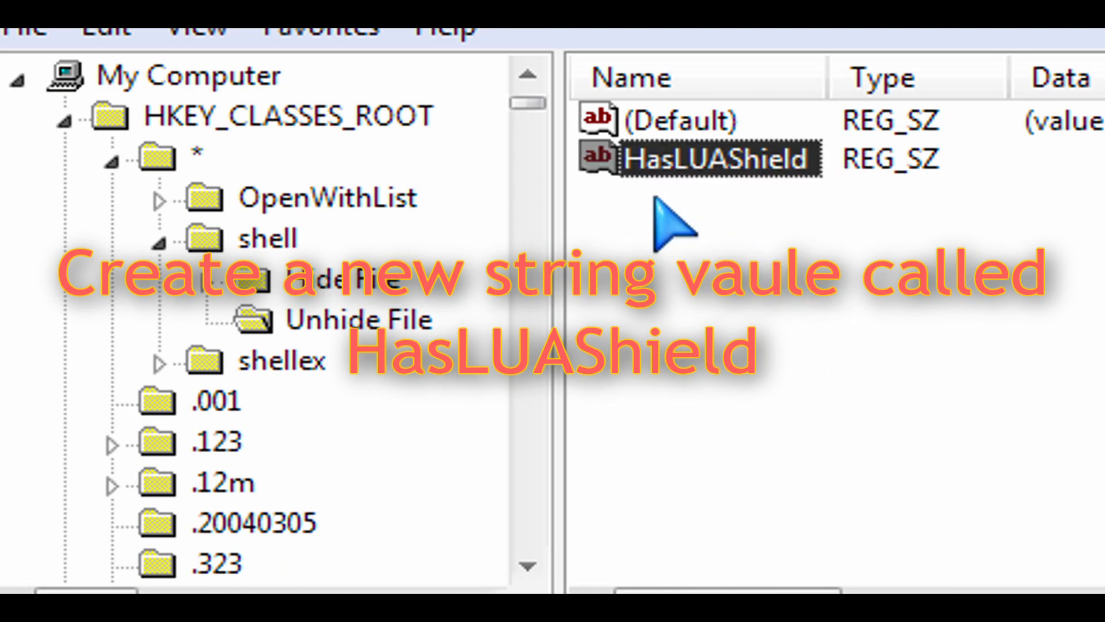
pyautogui.click(354, 319)
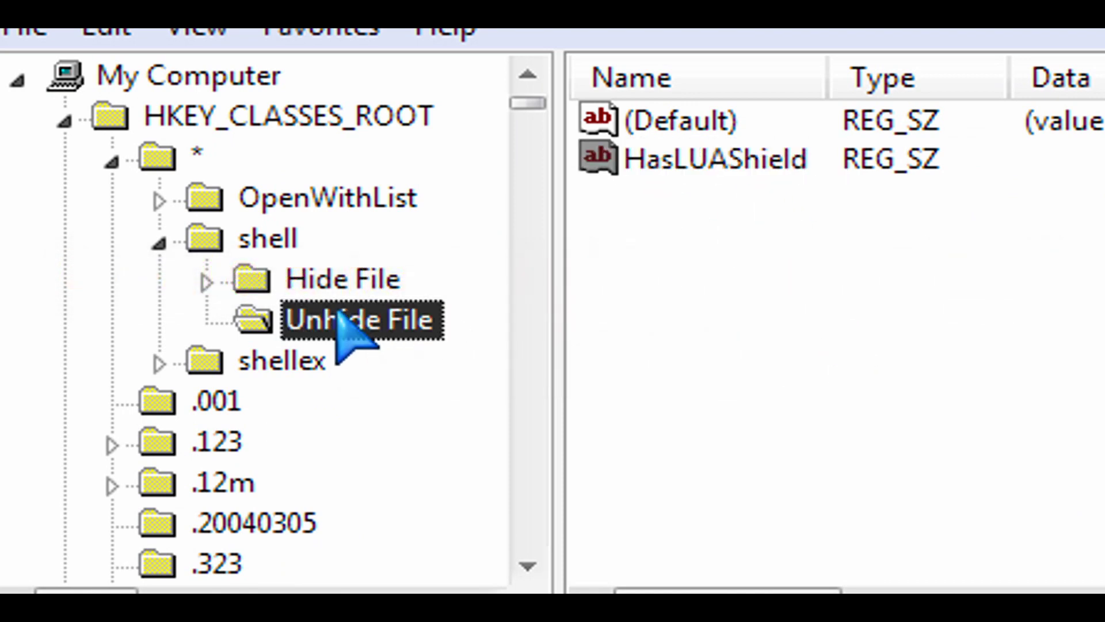
# Step: Create a subkey named 'command' under the Unhide File key
pyautogui.rightClick(407, 314)
pyautogui.moveTo(525, 382)
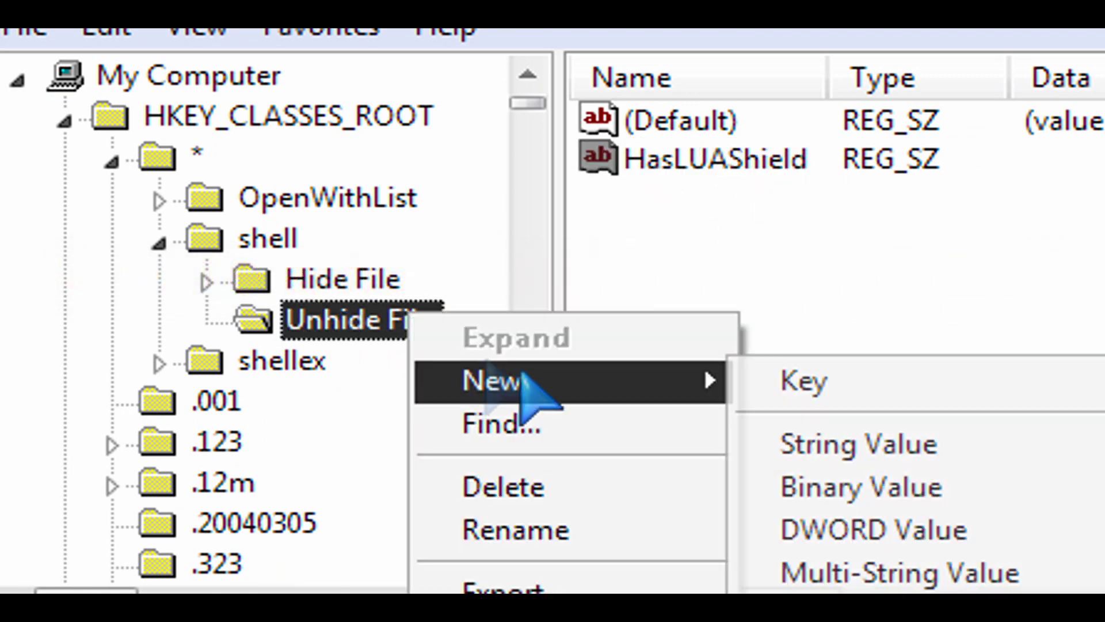
pyautogui.click(835, 402)
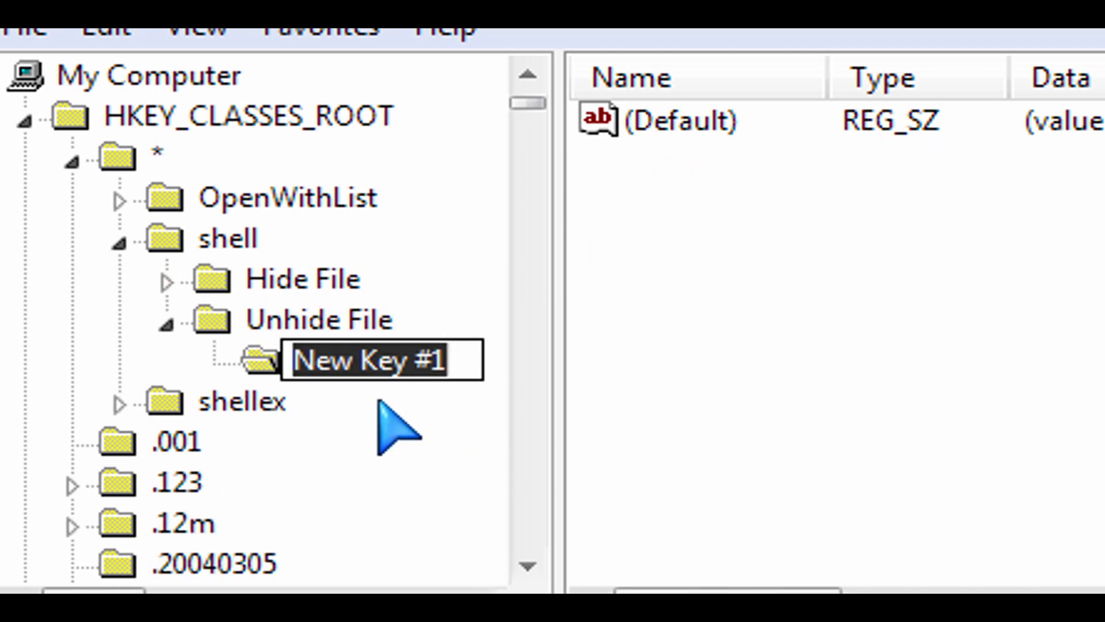
pyautogui.write('command')
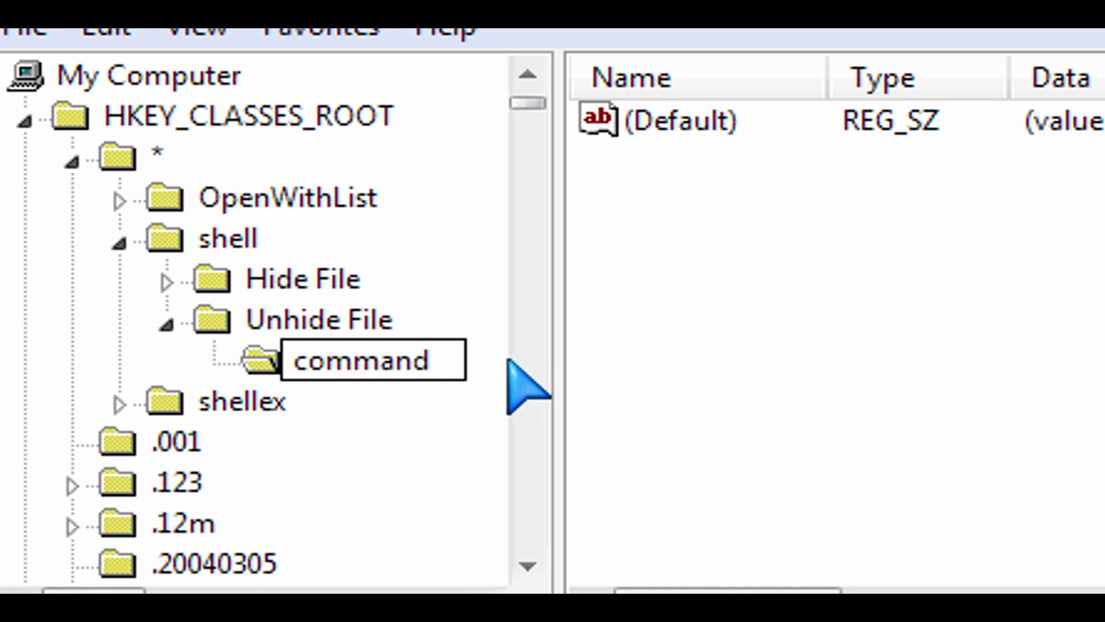
pyautogui.press('Return')
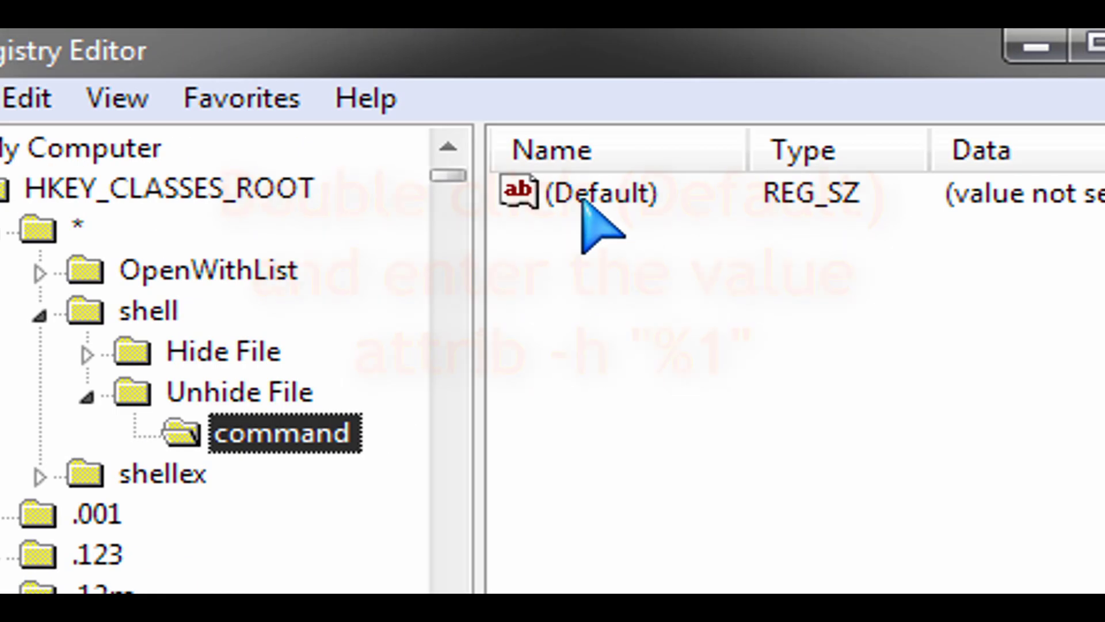
# Step: Set the command key's default value data to attrib -h "%1"
pyautogui.doubleClick(582, 199)
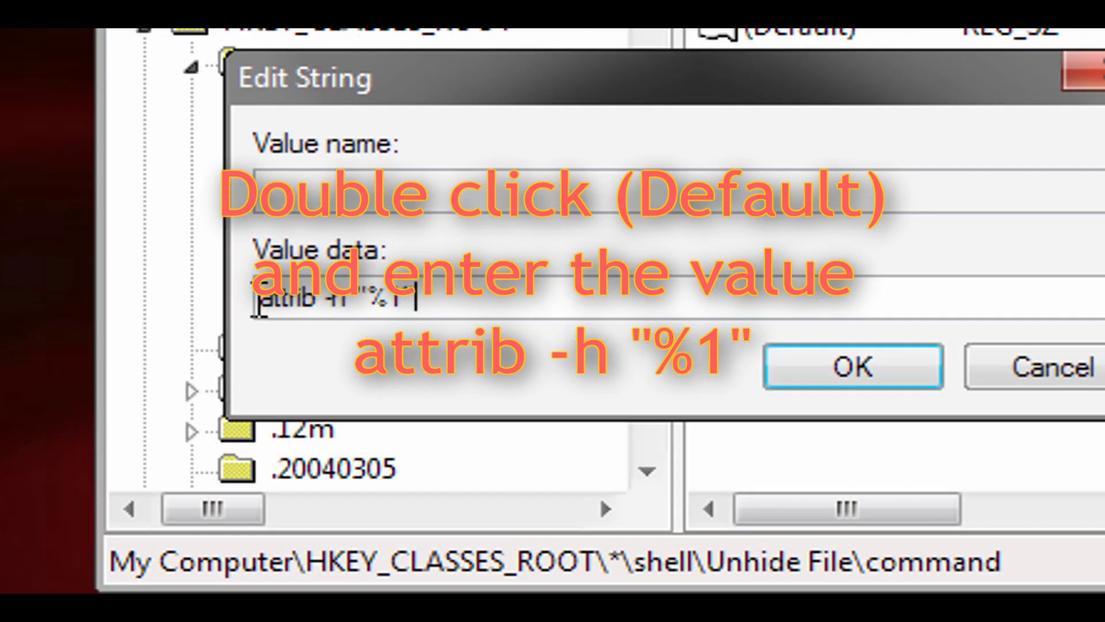
pyautogui.moveTo(259, 305); pyautogui.dragTo(416, 306)
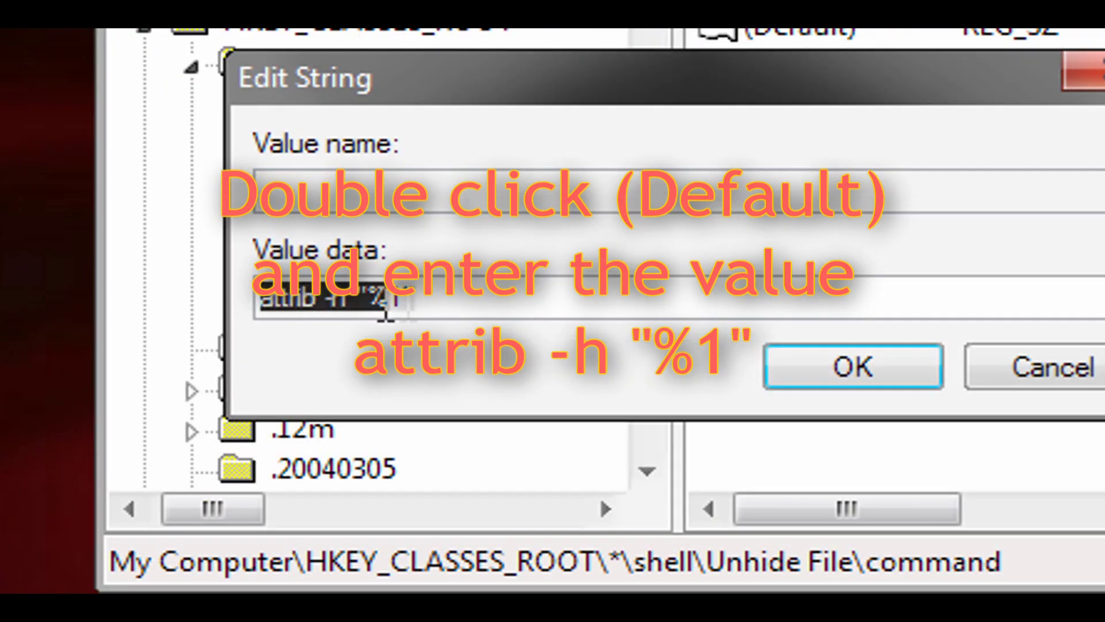
pyautogui.click(504, 305)
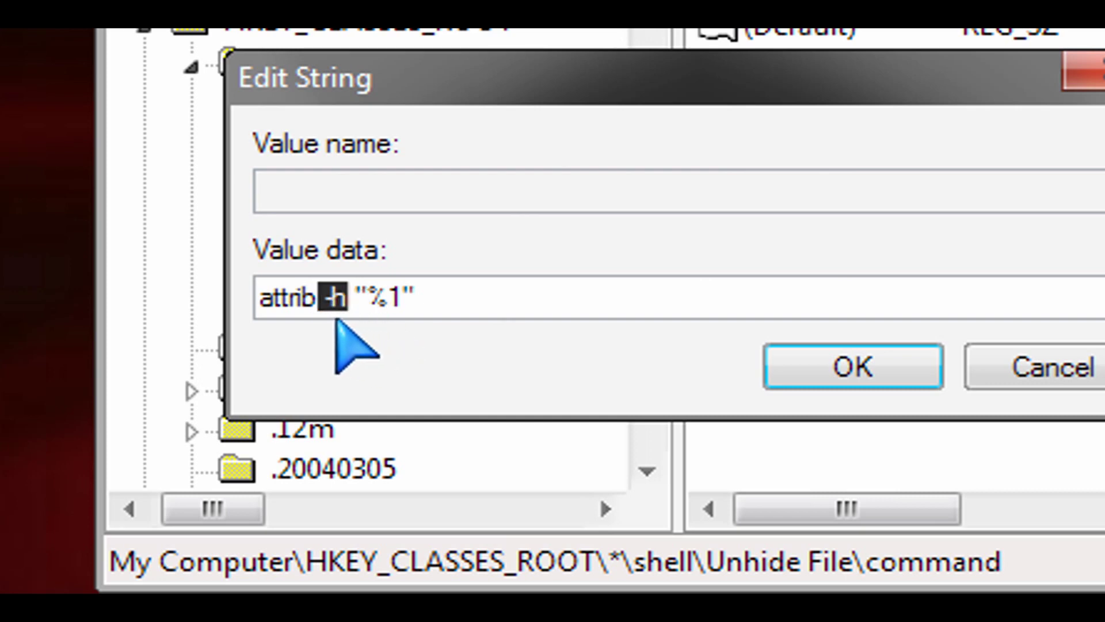
pyautogui.click(820, 369)
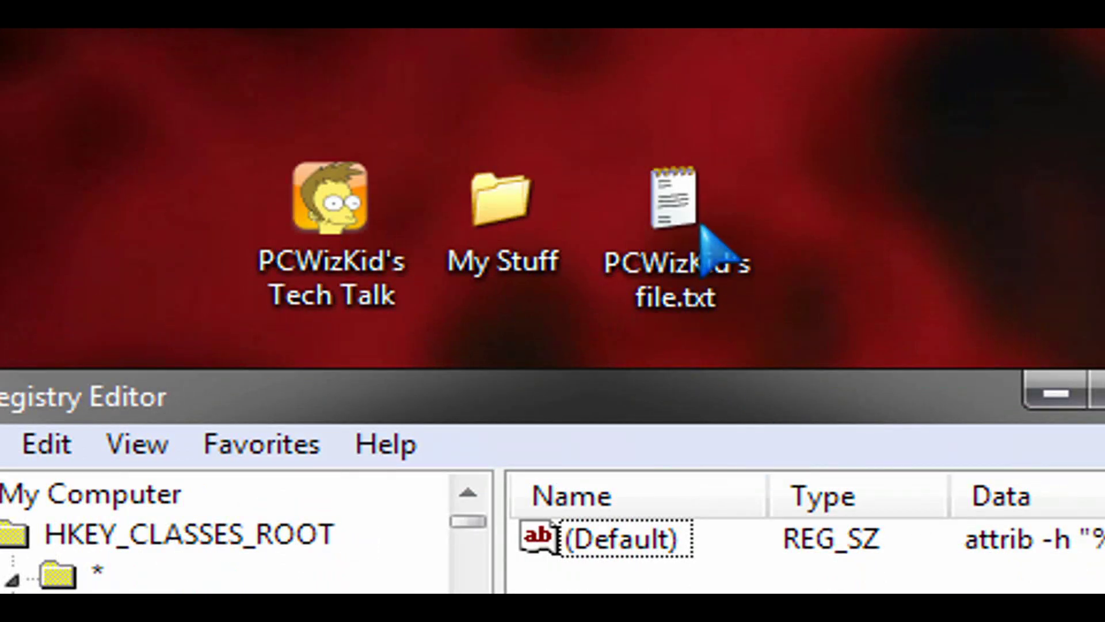
pyautogui.rightClick(674, 233)
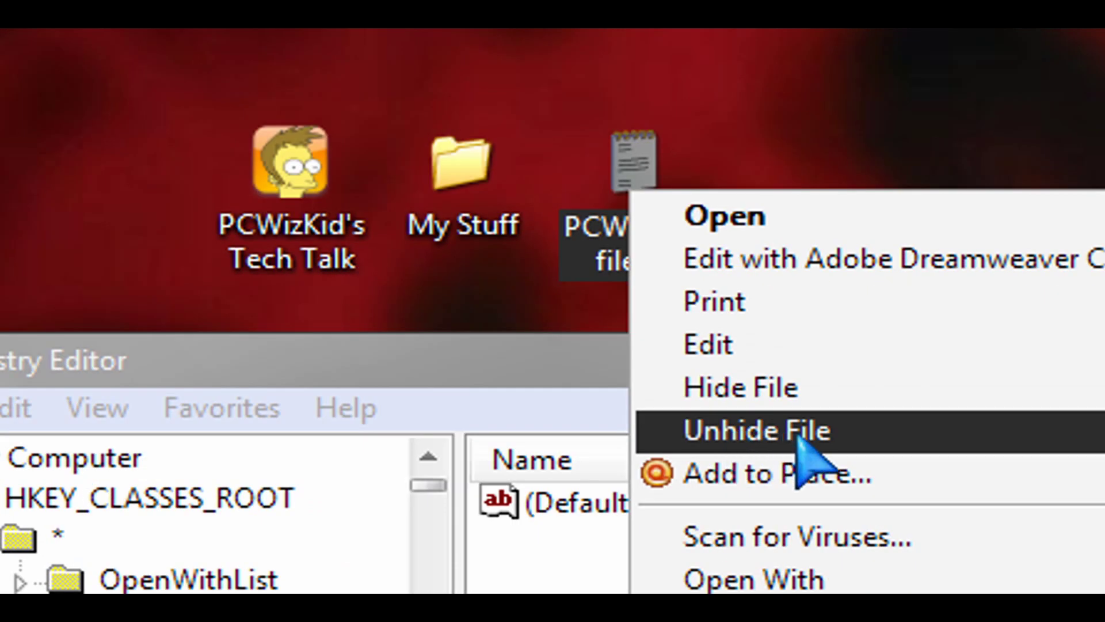
pyautogui.click(546, 358)
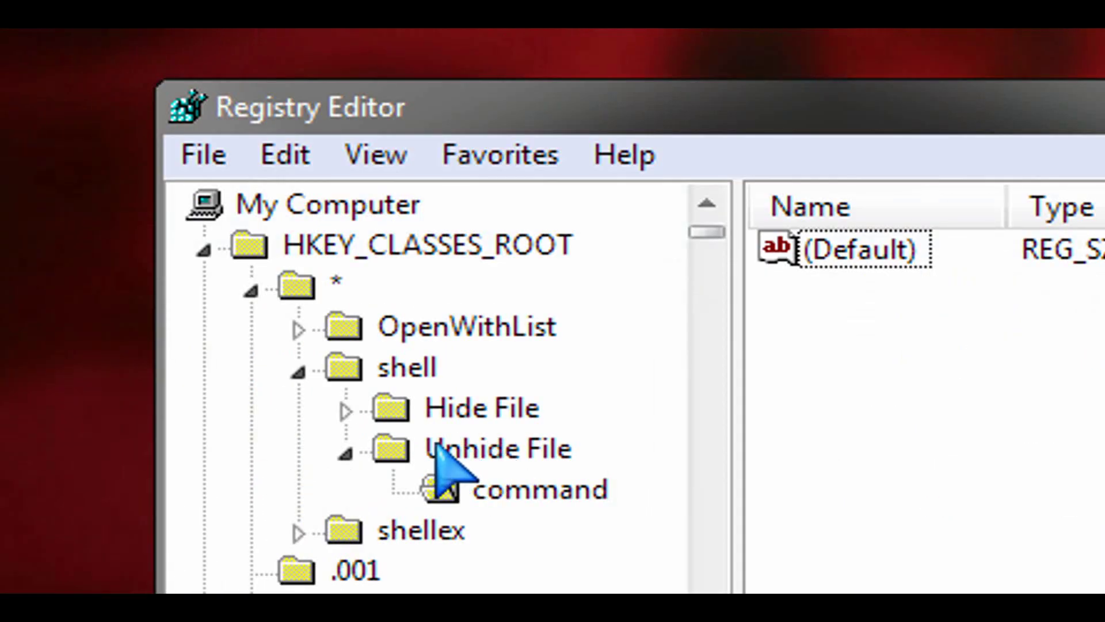
# Step: Collapse HKEY_CLASSES_ROOT and move down through its keys to Directory
pyautogui.click(387, 250)
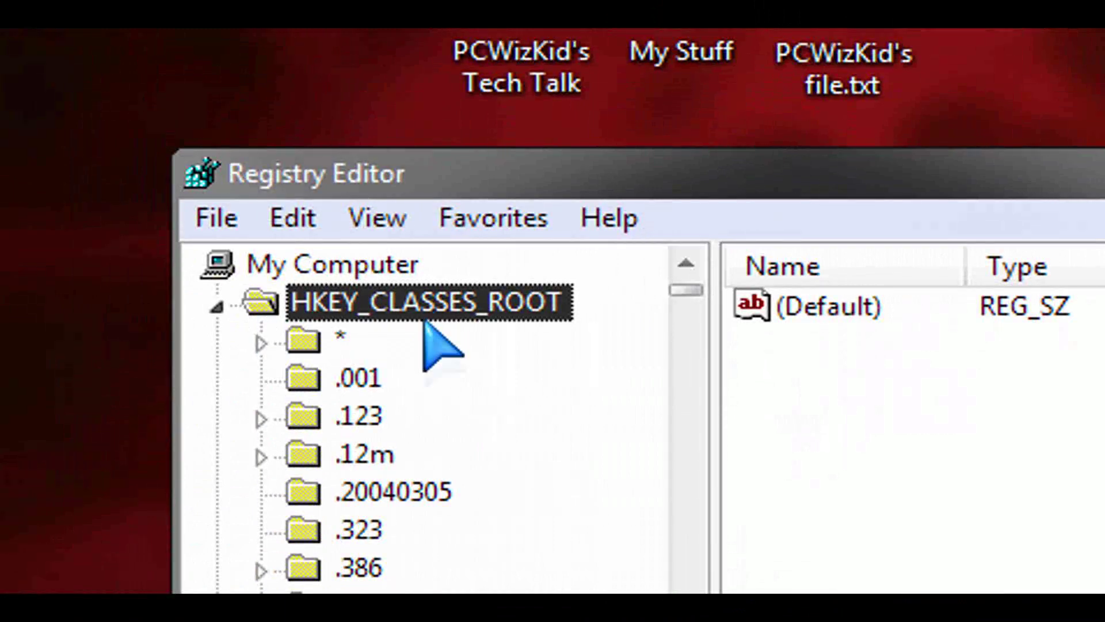
pyautogui.press('d')
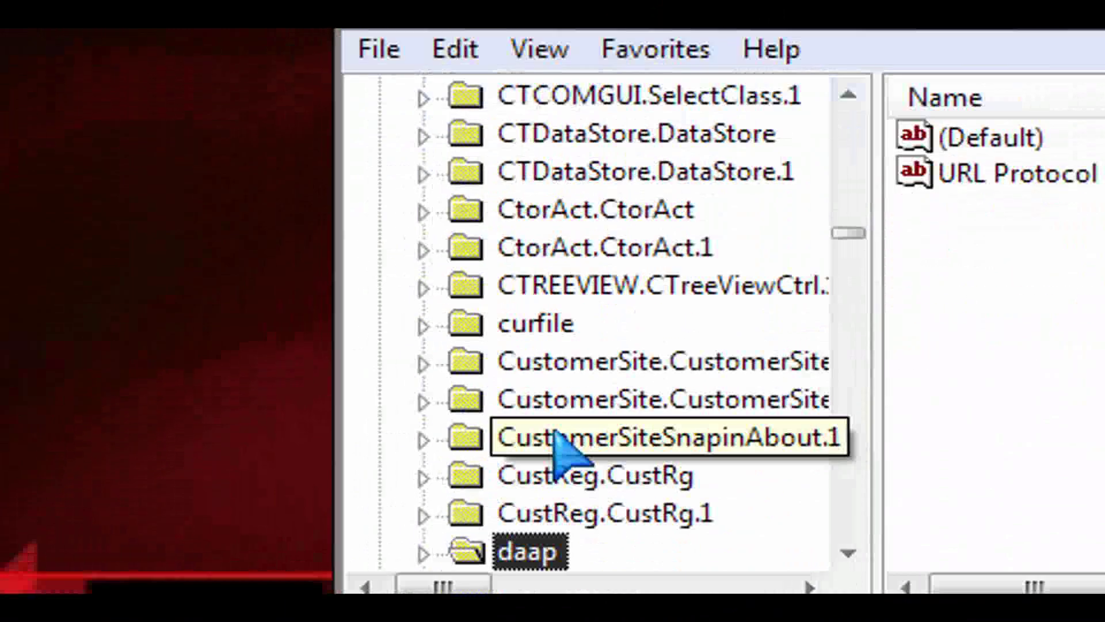
pyautogui.press('pagedown')
pyautogui.press('pagedown')
pyautogui.press('pagedown')
pyautogui.press('pagedown')
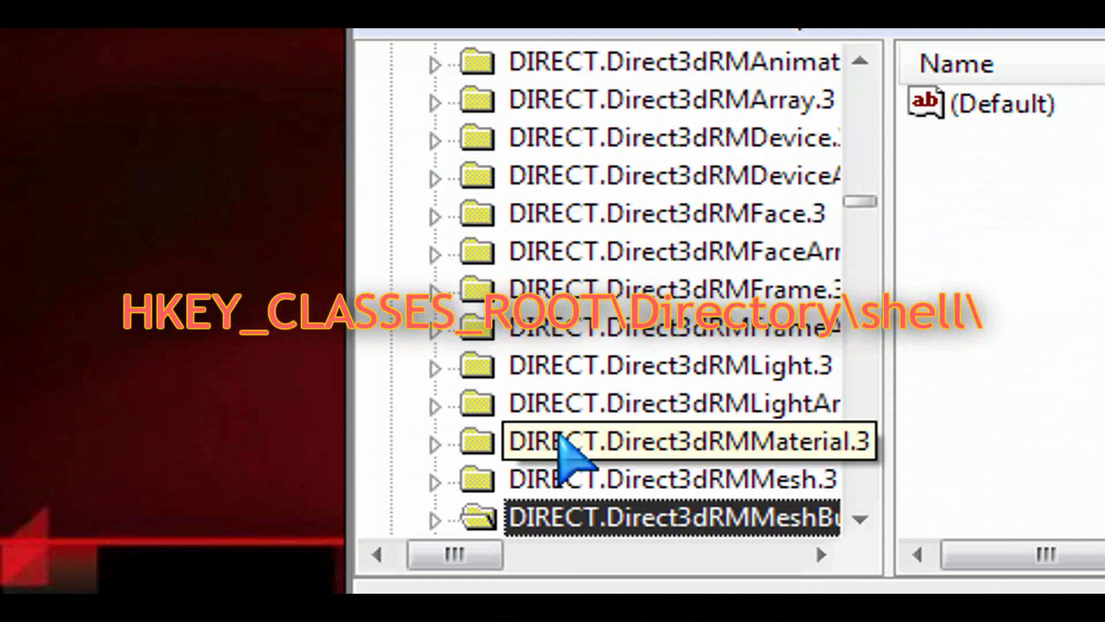
pyautogui.press('pagedown')
pyautogui.press('pagedown')
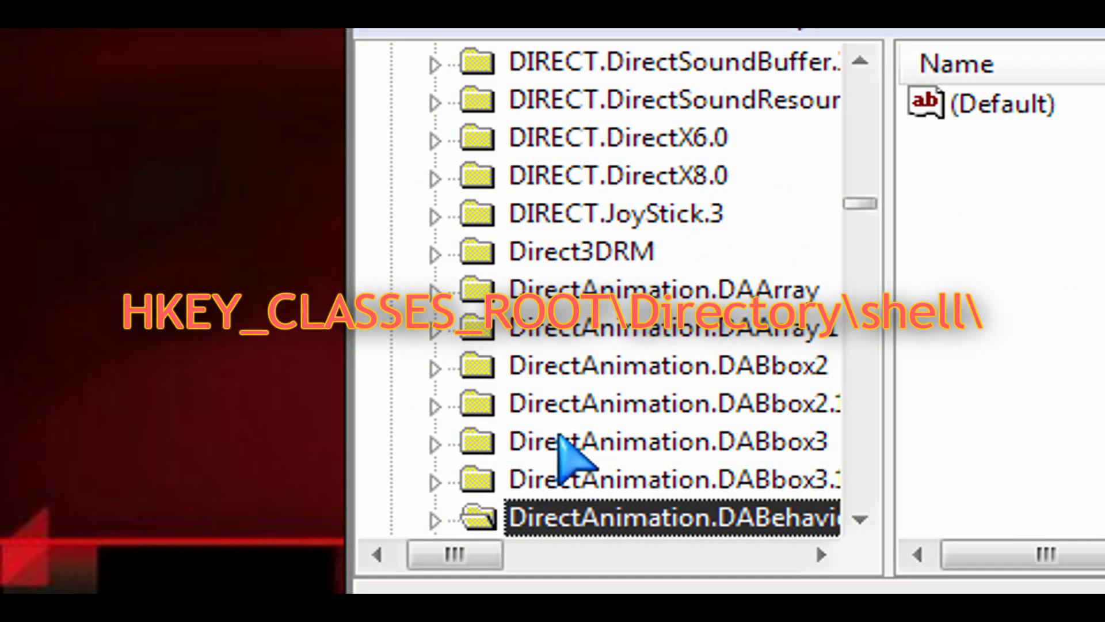
pyautogui.press('pagedown')
pyautogui.press('pagedown')
pyautogui.press('pagedown')
pyautogui.press('pagedown')
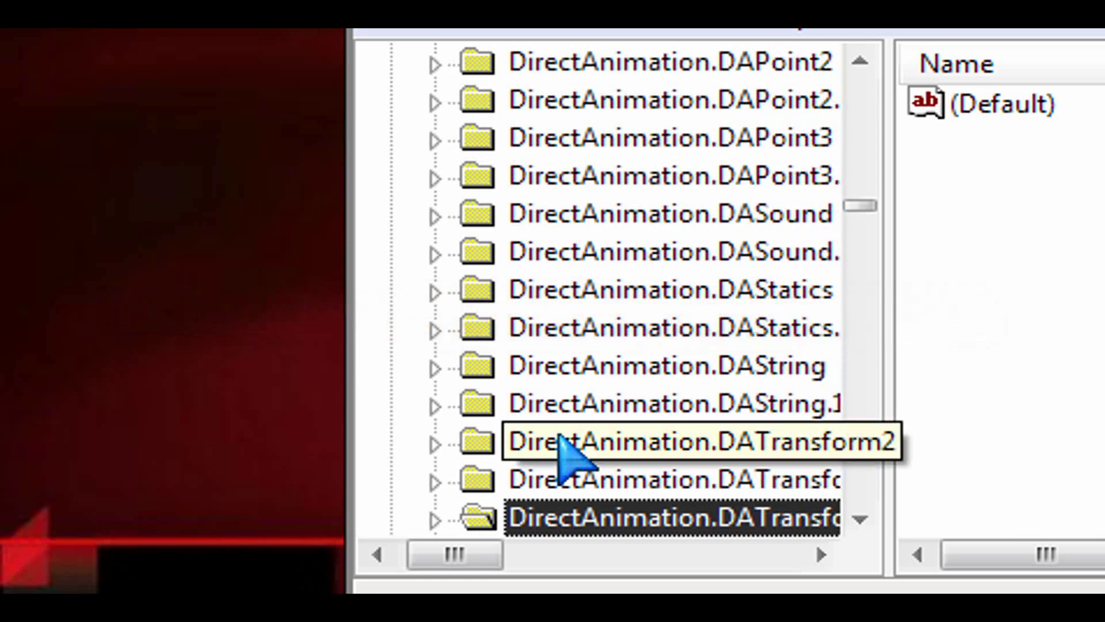
pyautogui.press('pagedown')
pyautogui.press('pagedown')
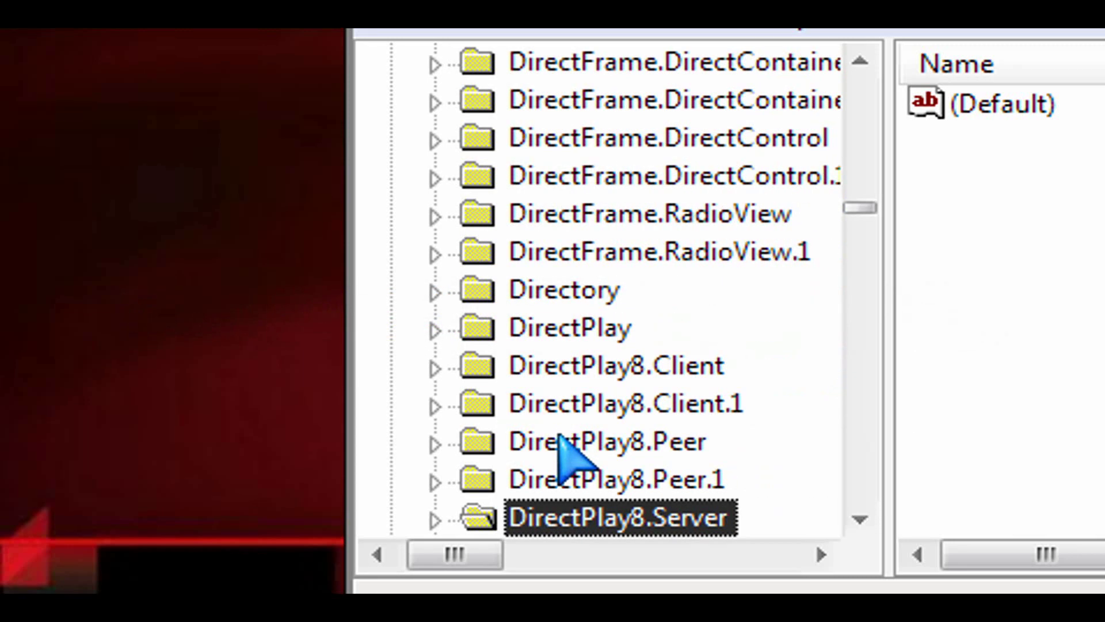
# Step: Expand Directory and its shell key, showing CommandPrompt, find and Hide Folder
pyautogui.click(588, 293)
pyautogui.click(435, 294)
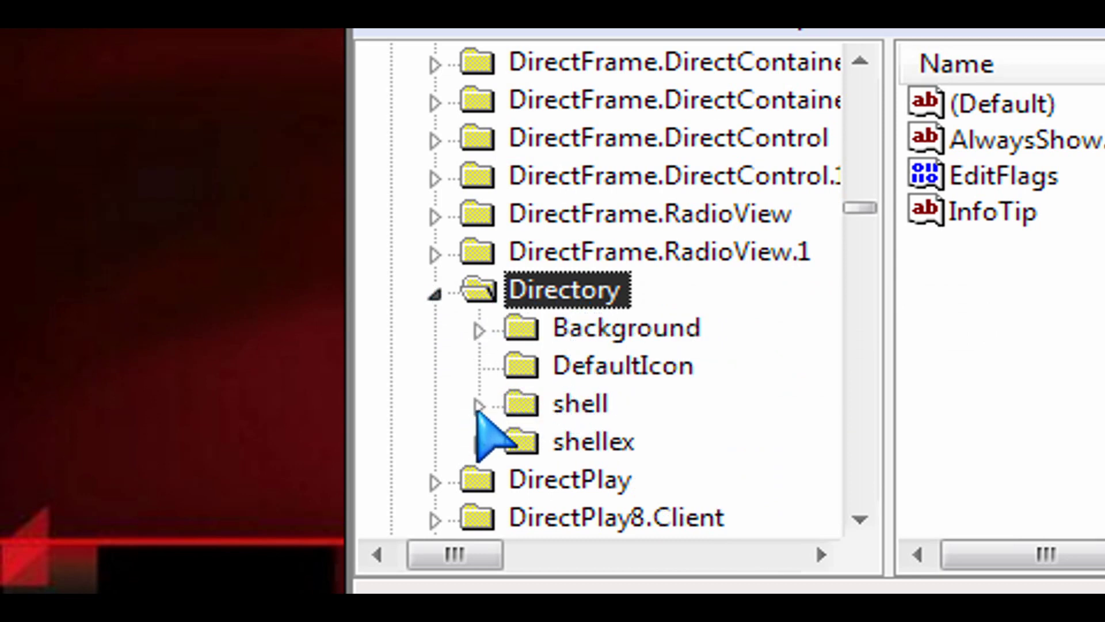
pyautogui.click(479, 407)
pyautogui.click(596, 416)
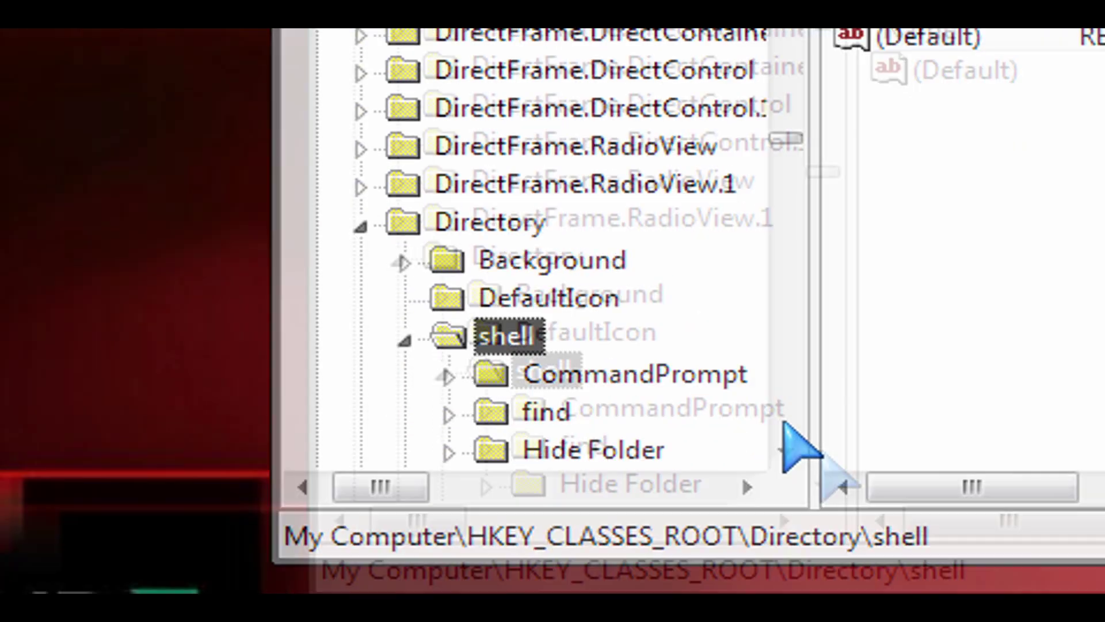
pyautogui.click(860, 519)
pyautogui.click(860, 520)
pyautogui.click(860, 520)
pyautogui.click(860, 519)
pyautogui.click(860, 519)
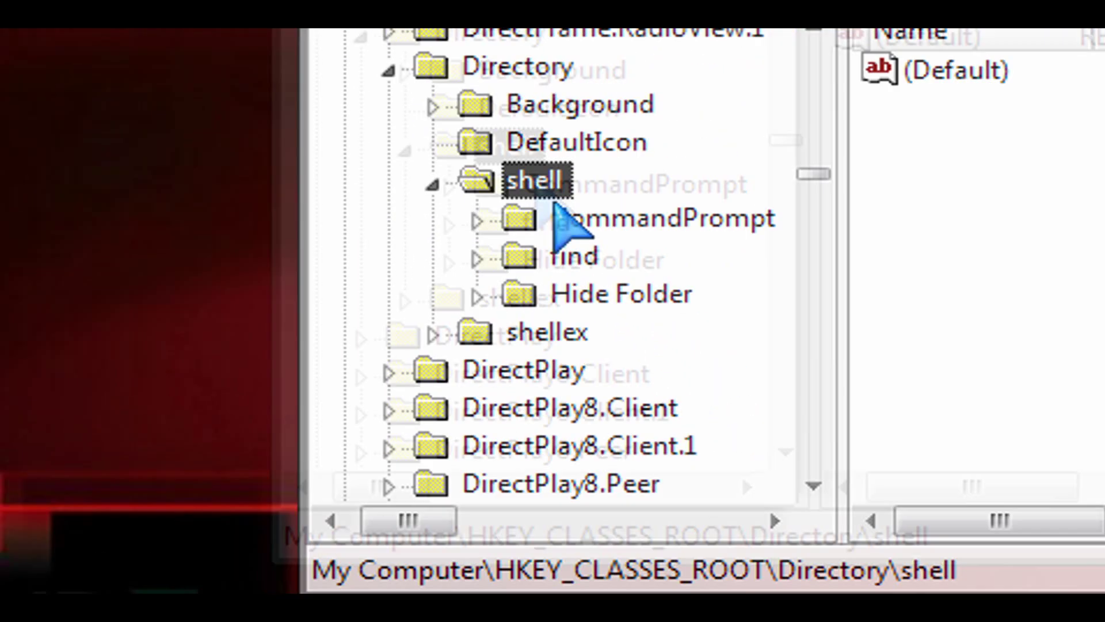
# Step: Create a key named 'Unhide Folder' under Directory\shell, next to Hide Folder
pyautogui.rightClick(521, 151)
pyautogui.moveTo(654, 219)
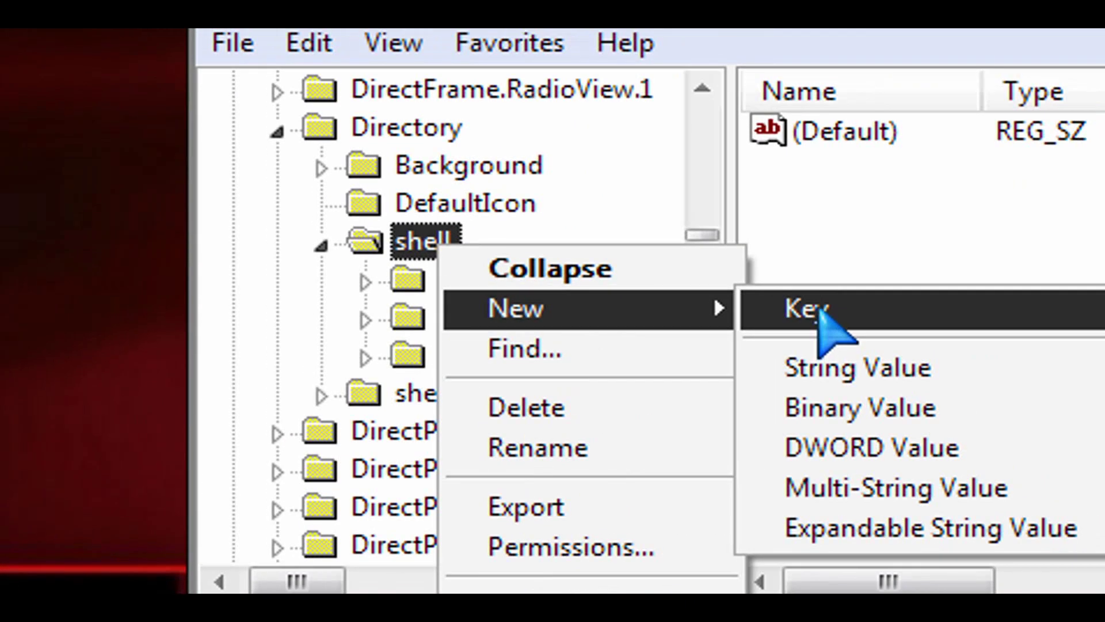
pyautogui.click(819, 311)
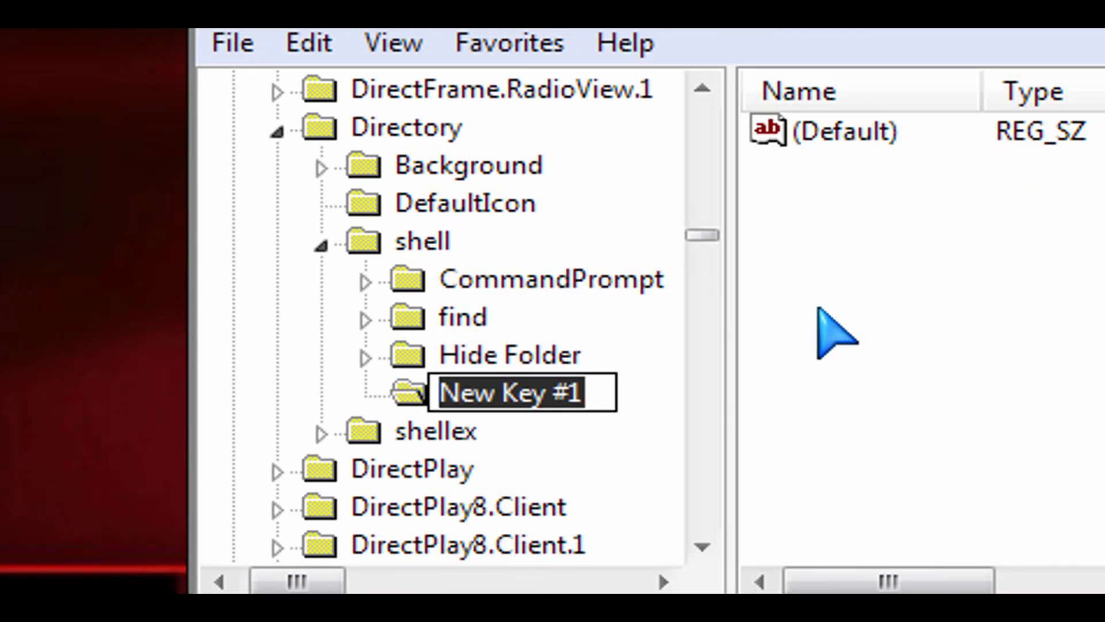
pyautogui.write('Unhide')
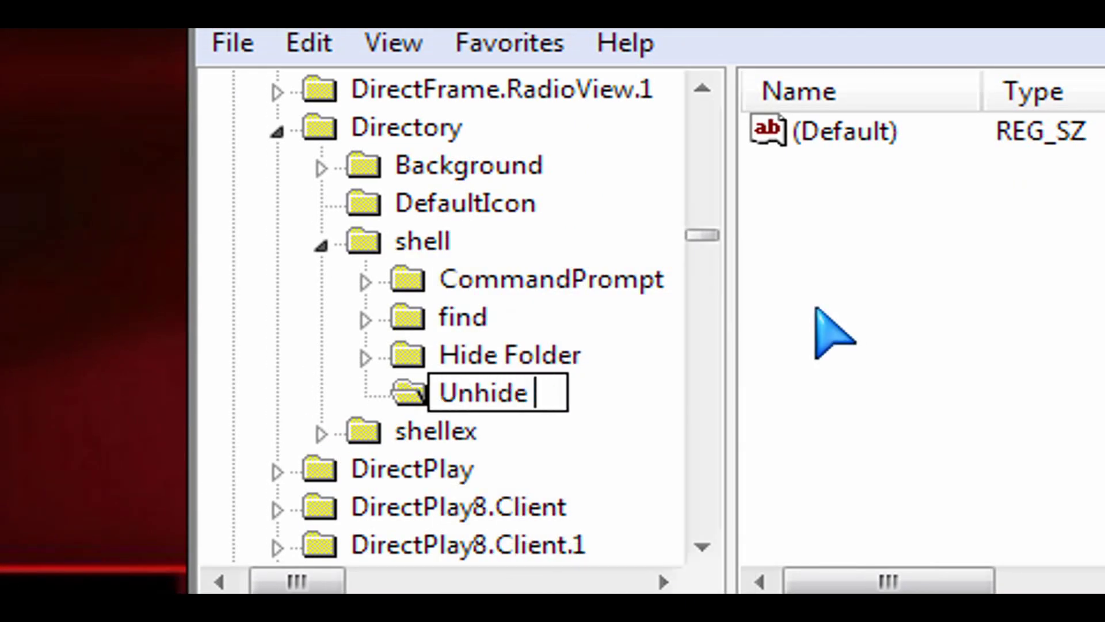
pyautogui.write(' Folder')
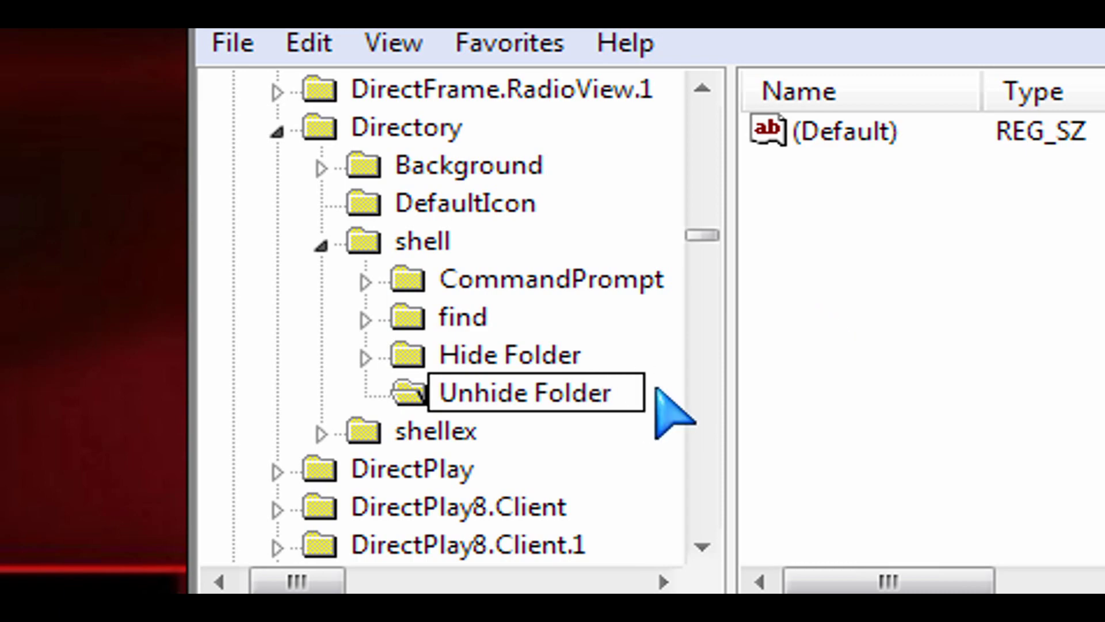
pyautogui.press('Return')
# Step: Add a string value 'HasLUAShield' to the Unhide Folder key
pyautogui.rightClick(787, 203)
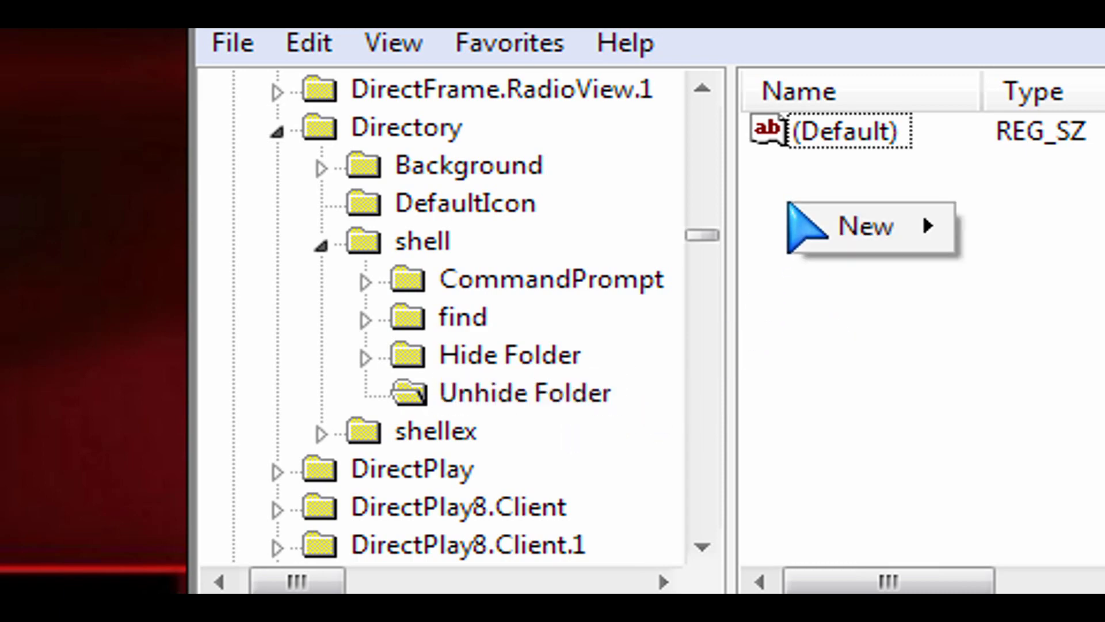
pyautogui.moveTo(880, 229)
pyautogui.click(1003, 285)
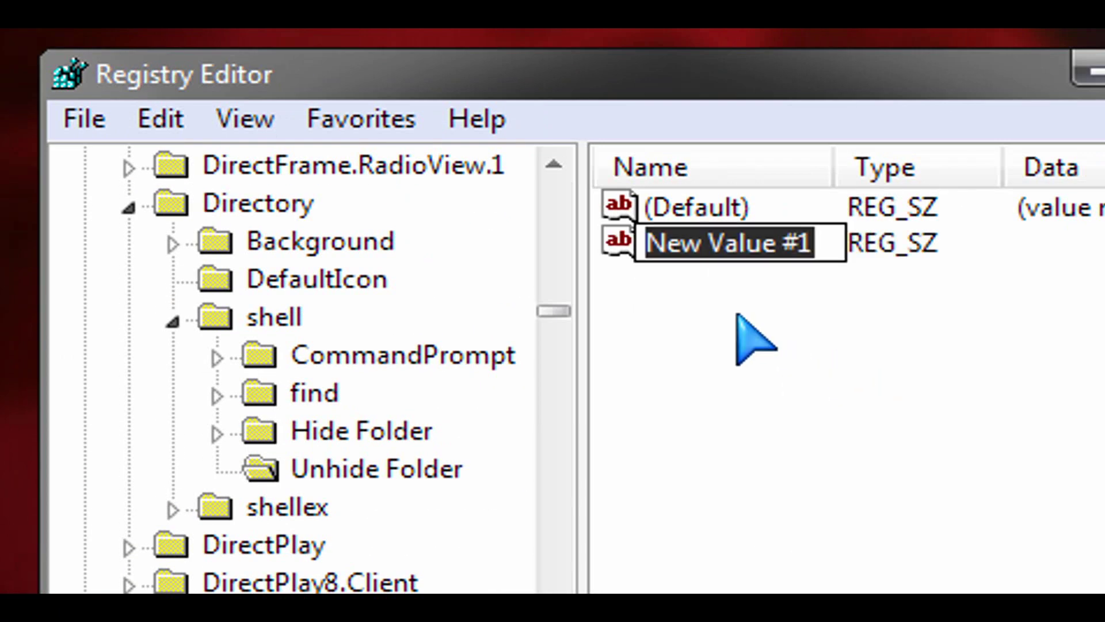
pyautogui.write('HasLUAShield')
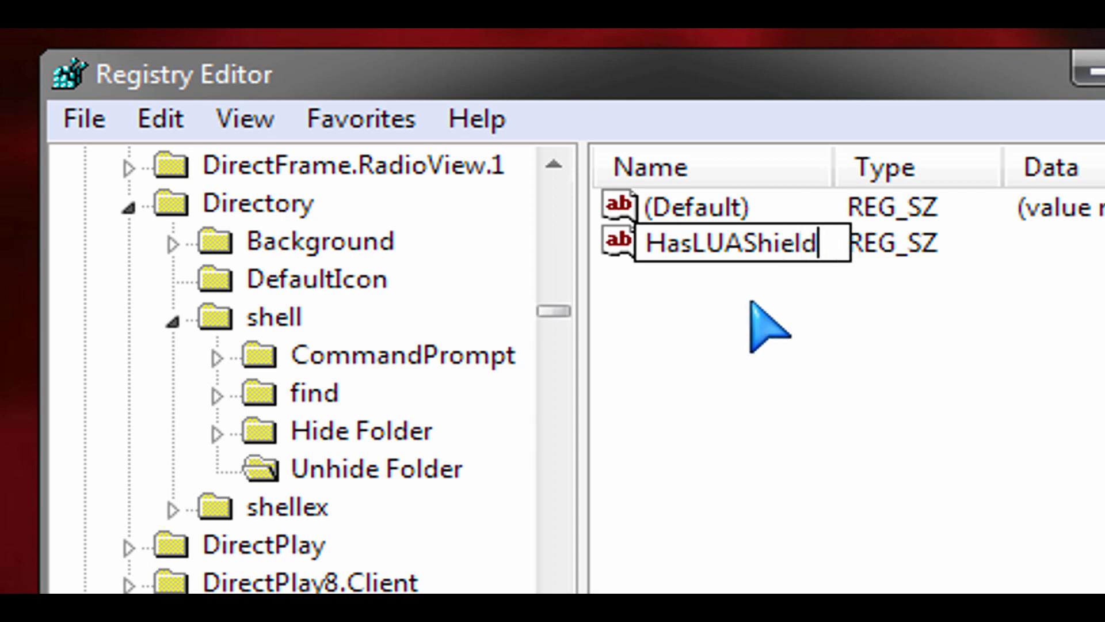
pyautogui.press('Return')
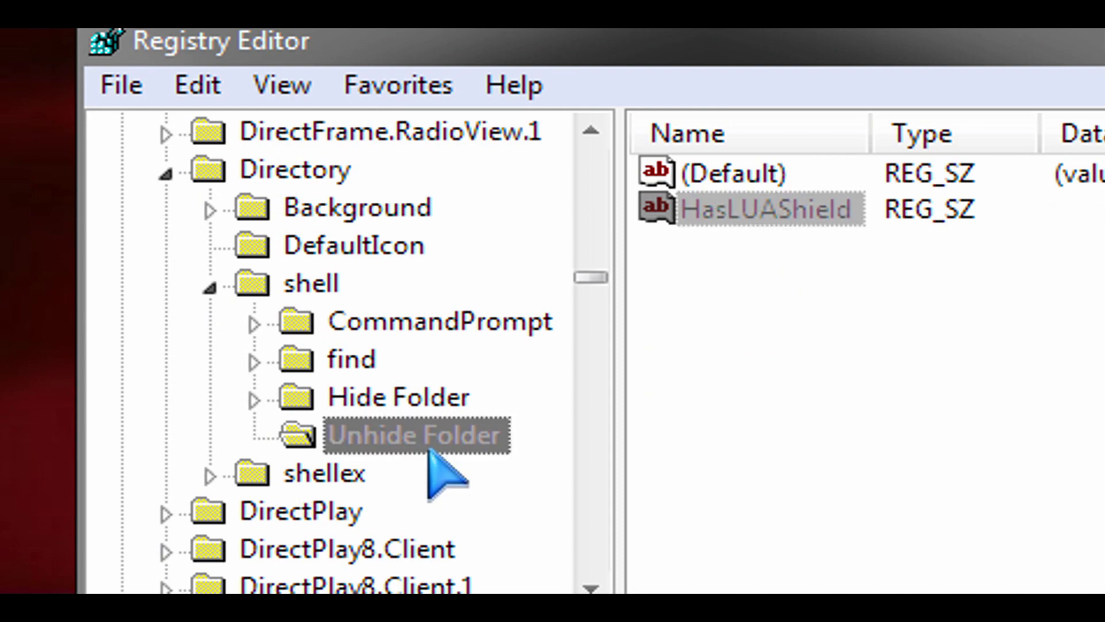
pyautogui.rightClick(393, 485)
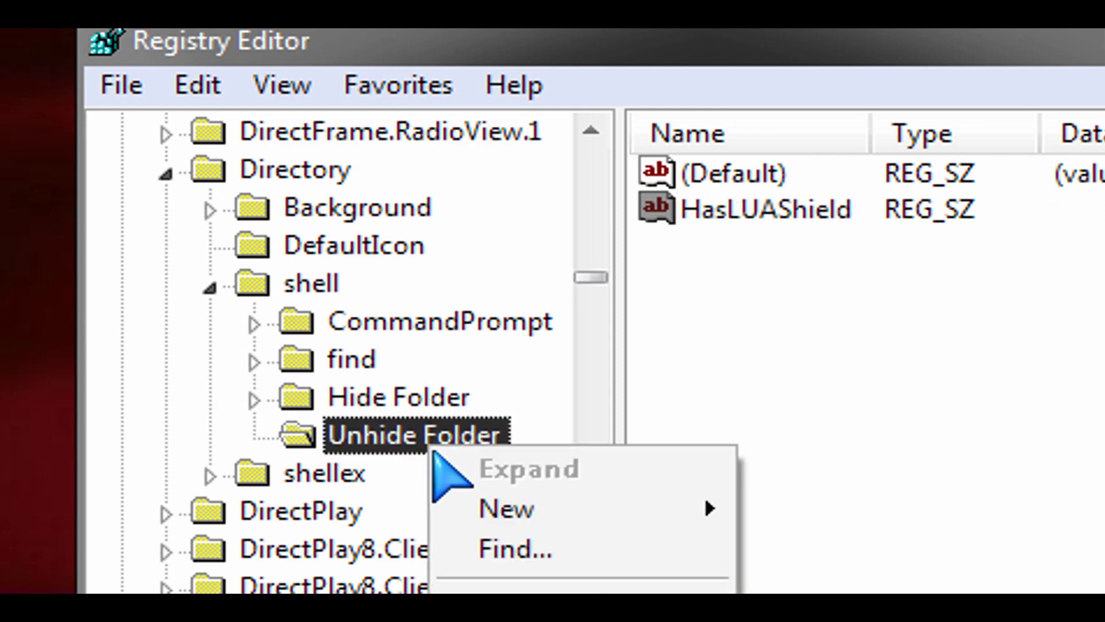
# Step: Add a 'command' subkey under Unhide Folder and edit its default value to attrib -h "%1"
pyautogui.moveTo(564, 510)
pyautogui.click(823, 515)
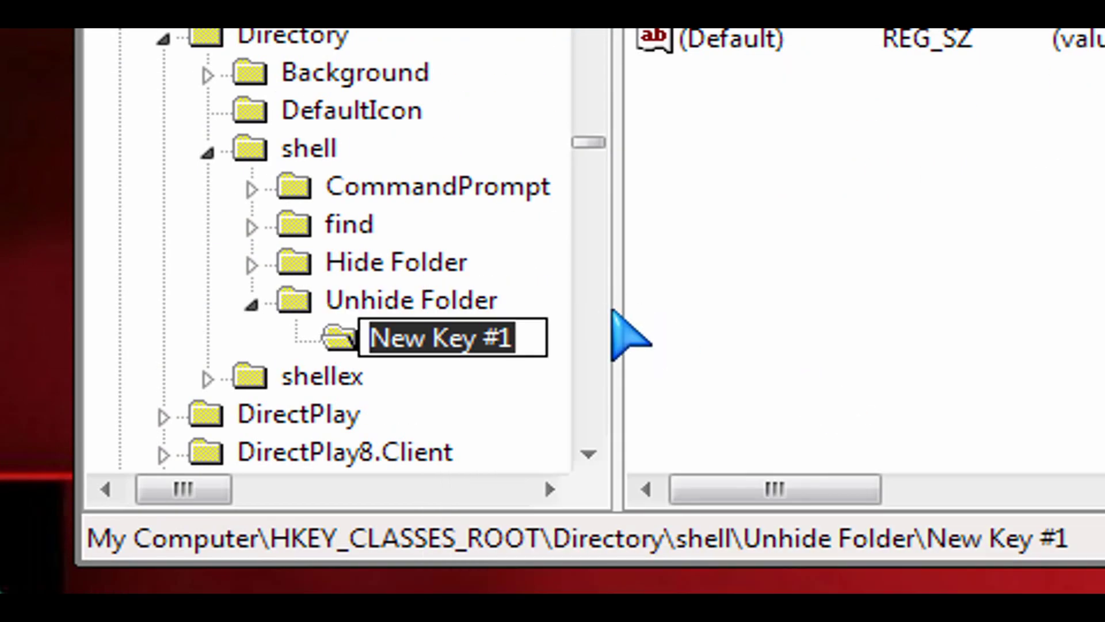
pyautogui.write('command')
pyautogui.press('Return')
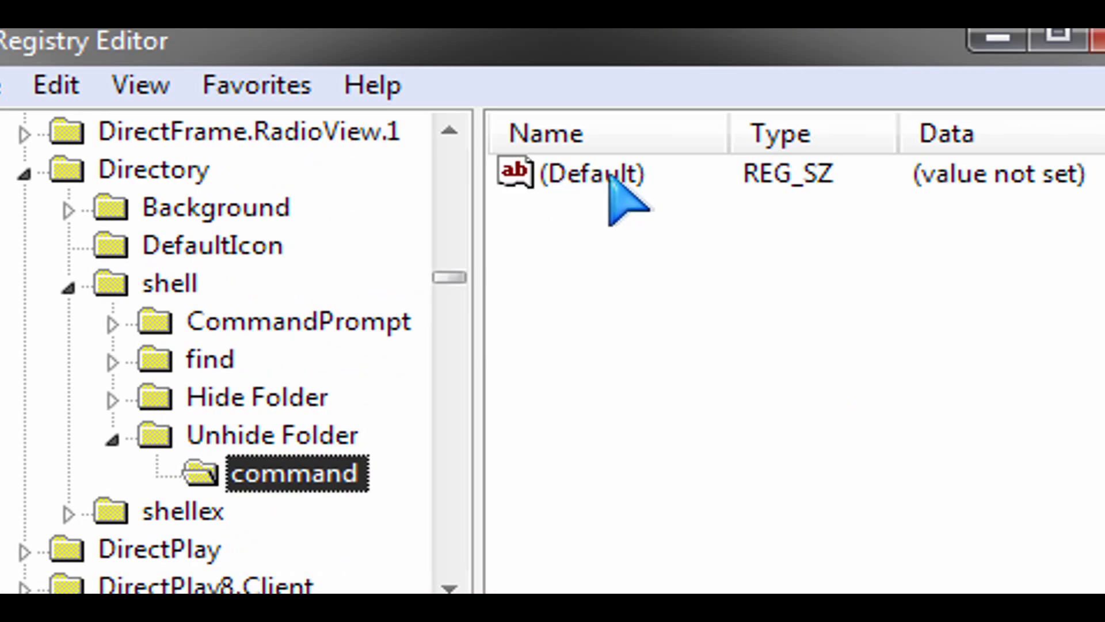
pyautogui.doubleClick(610, 177)
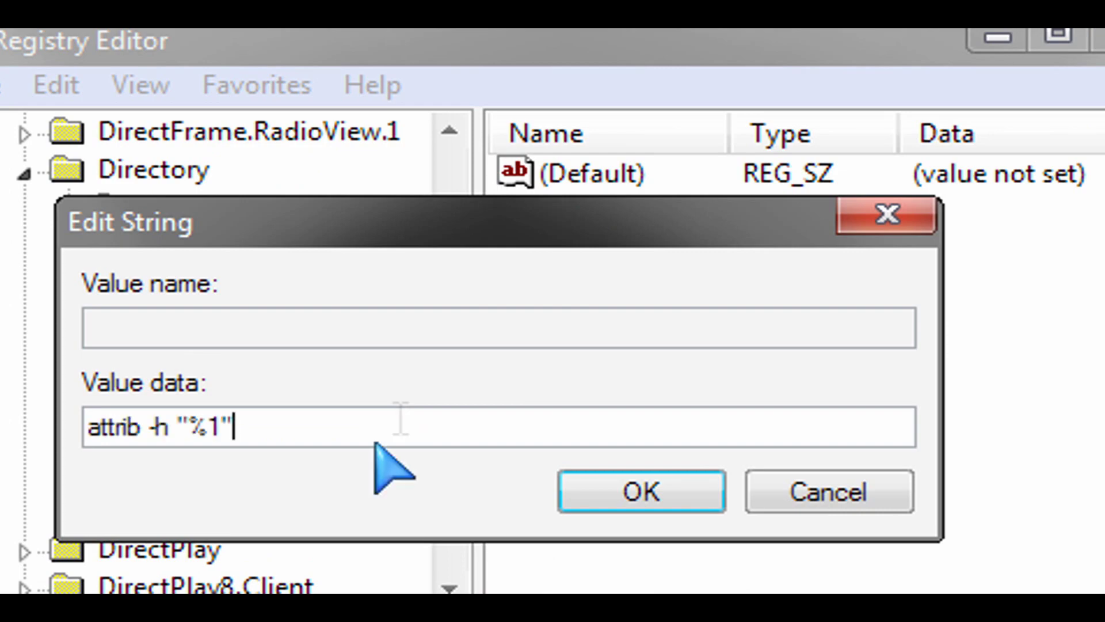
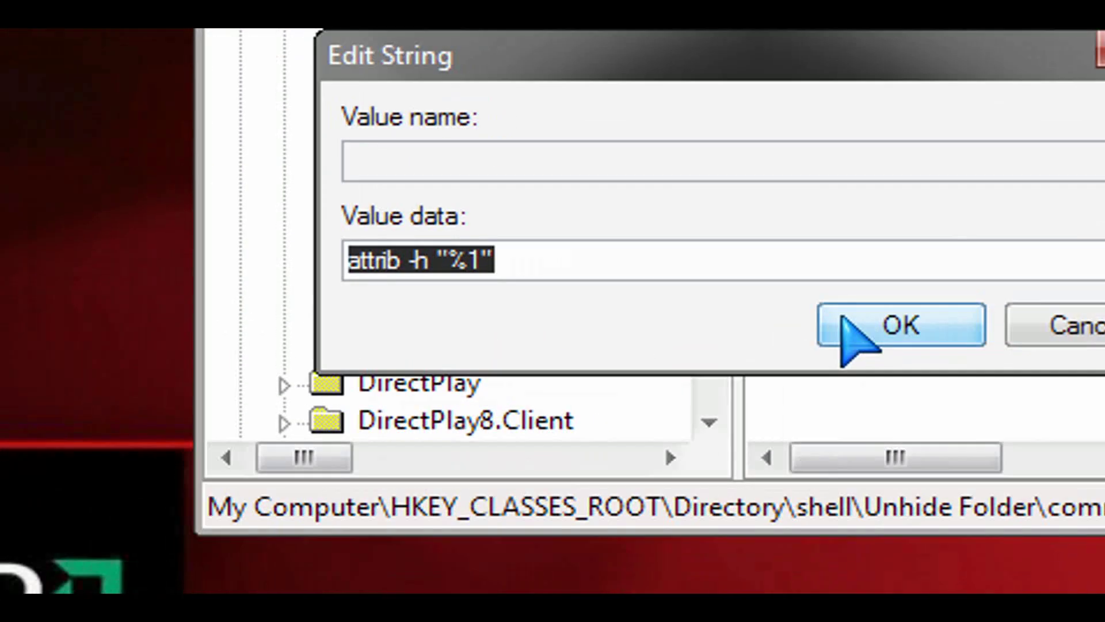
# Step: Confirm attrib -h "%1" as the default value of Unhide Folder\command
pyautogui.click(842, 317)
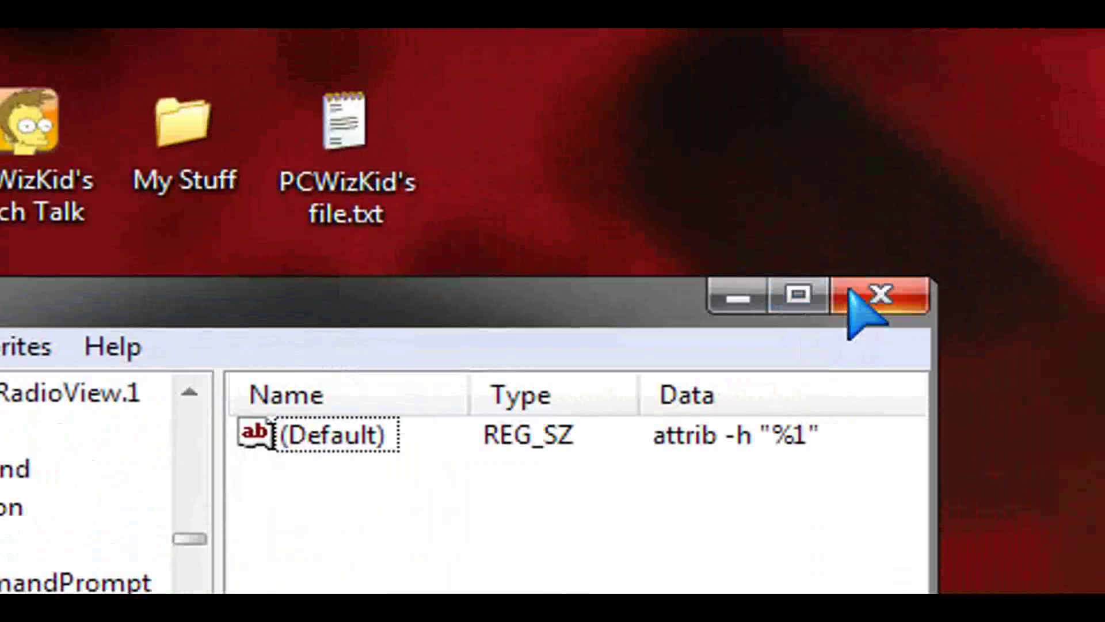
# Step: Close Registry Editor, then apply Hide Folder to My Stuff and Hide File to the text file
pyautogui.click(863, 294)
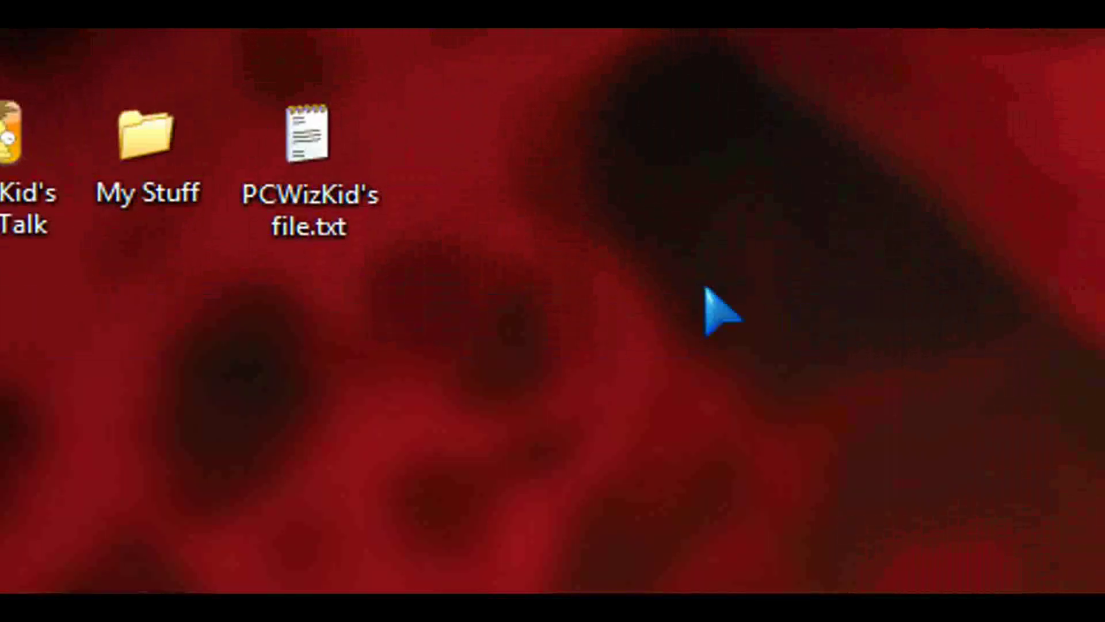
pyautogui.rightClick(299, 150)
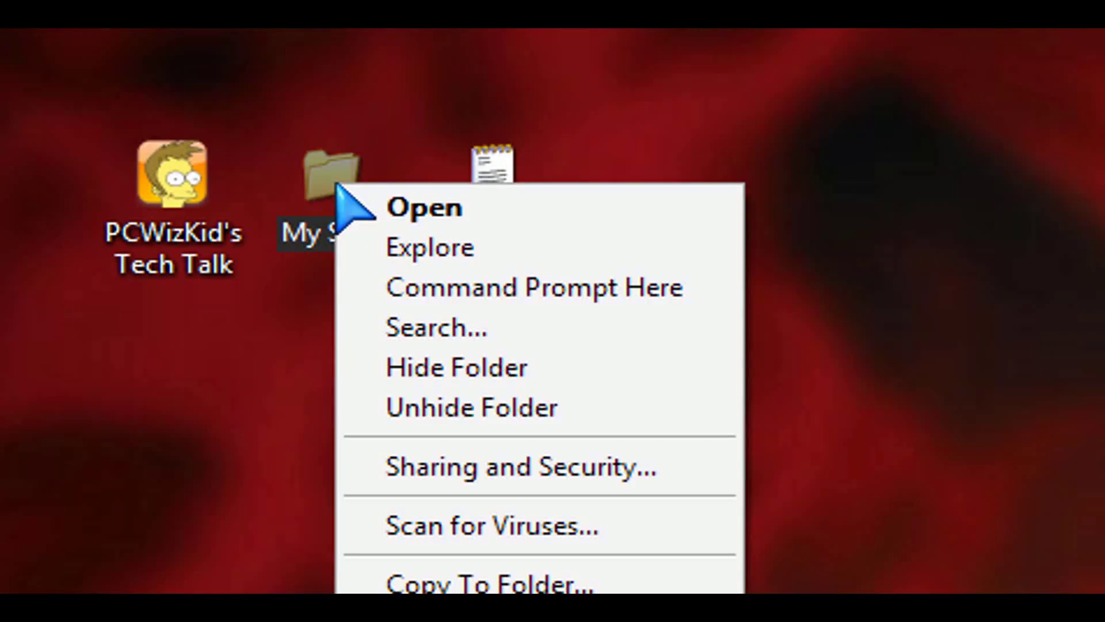
pyautogui.click(455, 371)
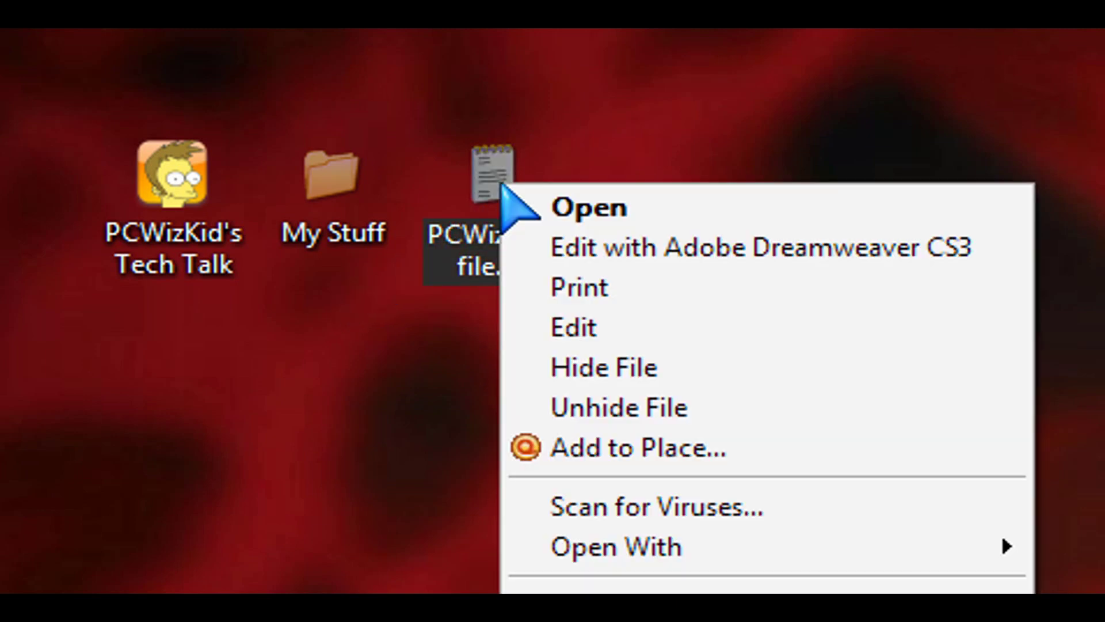
pyautogui.click(588, 366)
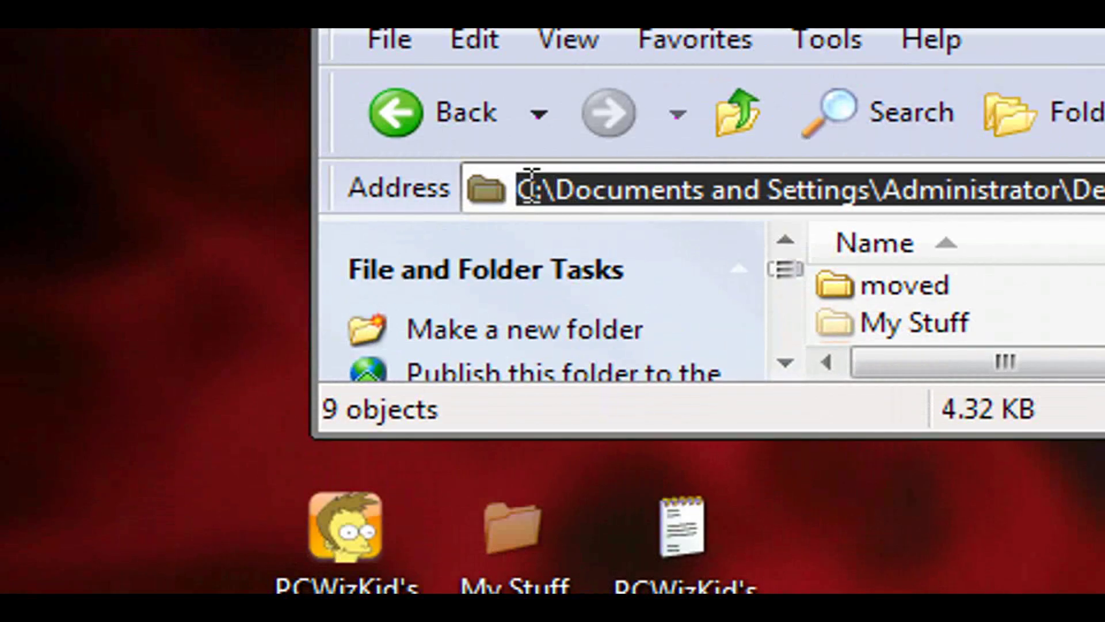
# Step: Select the Desktop address path, deselect it, then open the now-empty My Stuff folder
pyautogui.click(528, 184)
pyautogui.moveTo(522, 184); pyautogui.dragTo(1104, 207)
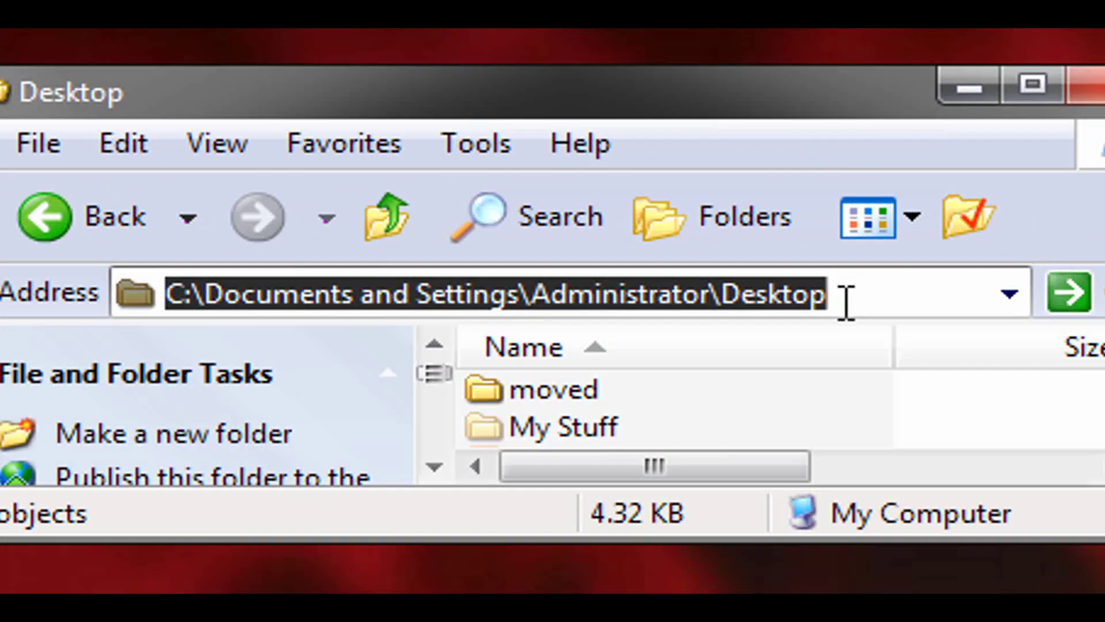
pyautogui.click(846, 302)
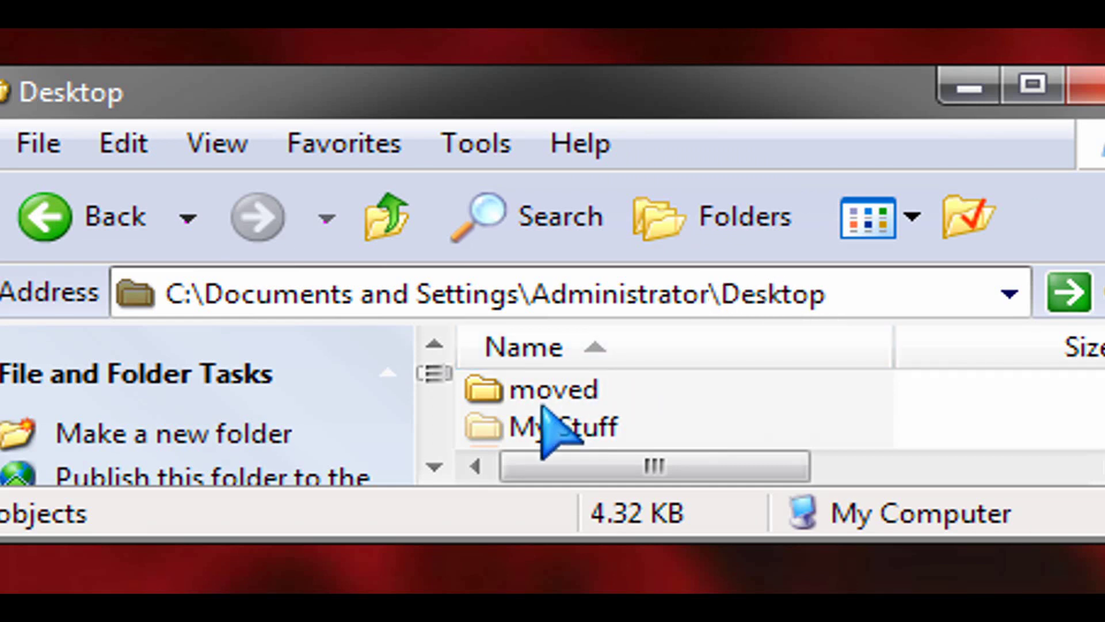
pyautogui.doubleClick(567, 438)
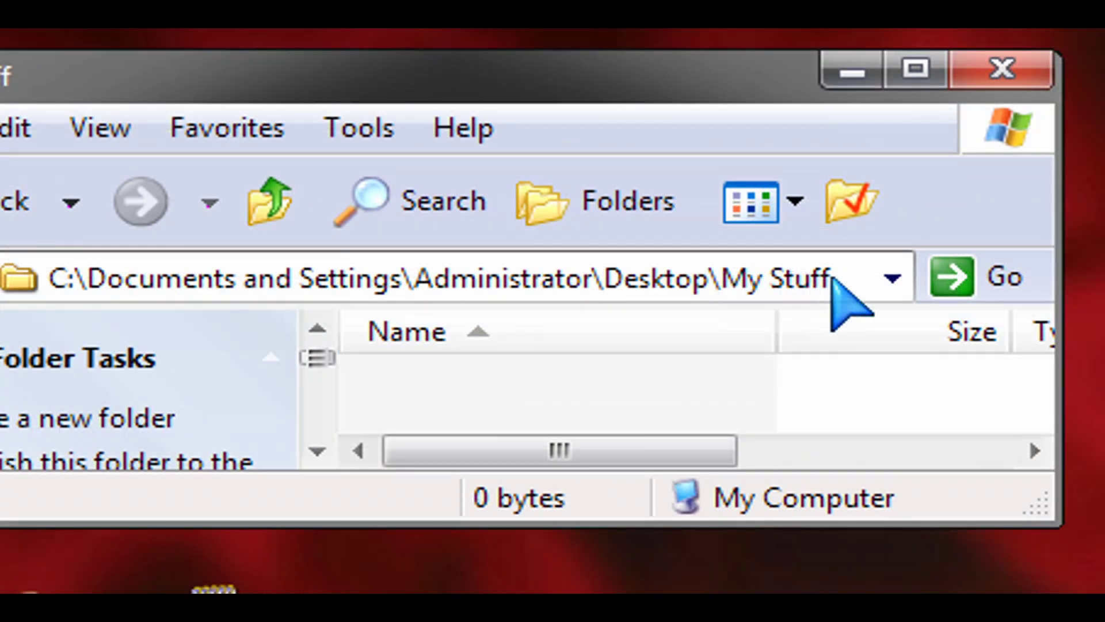
# Step: Open a Command Prompt at the Desktop folder and run cd my stuff
pyautogui.rightClick(363, 327)
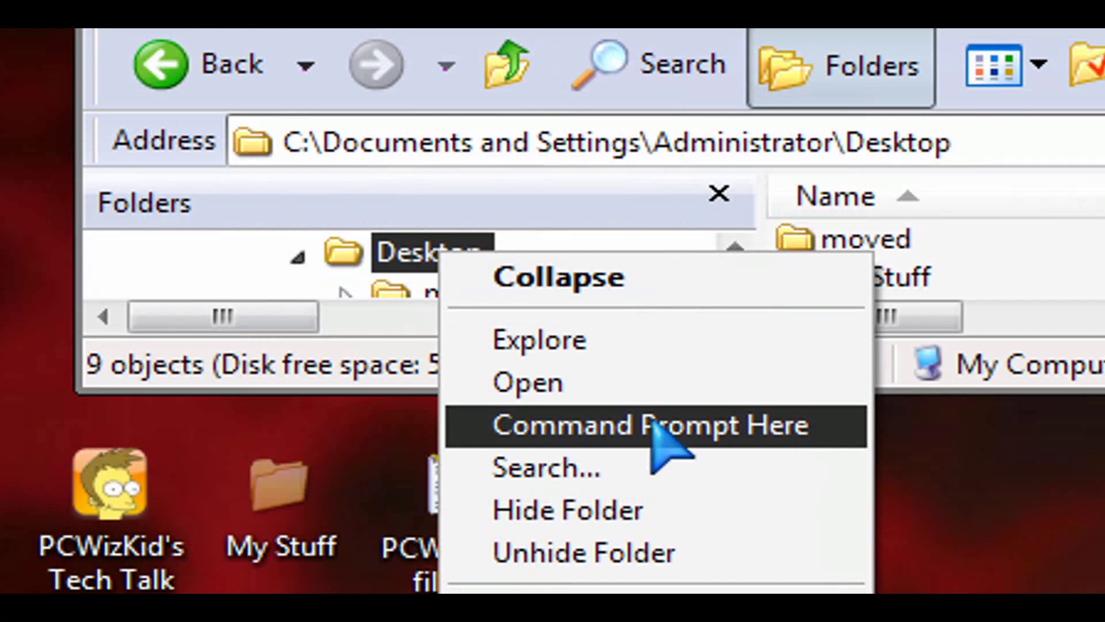
pyautogui.click(572, 496)
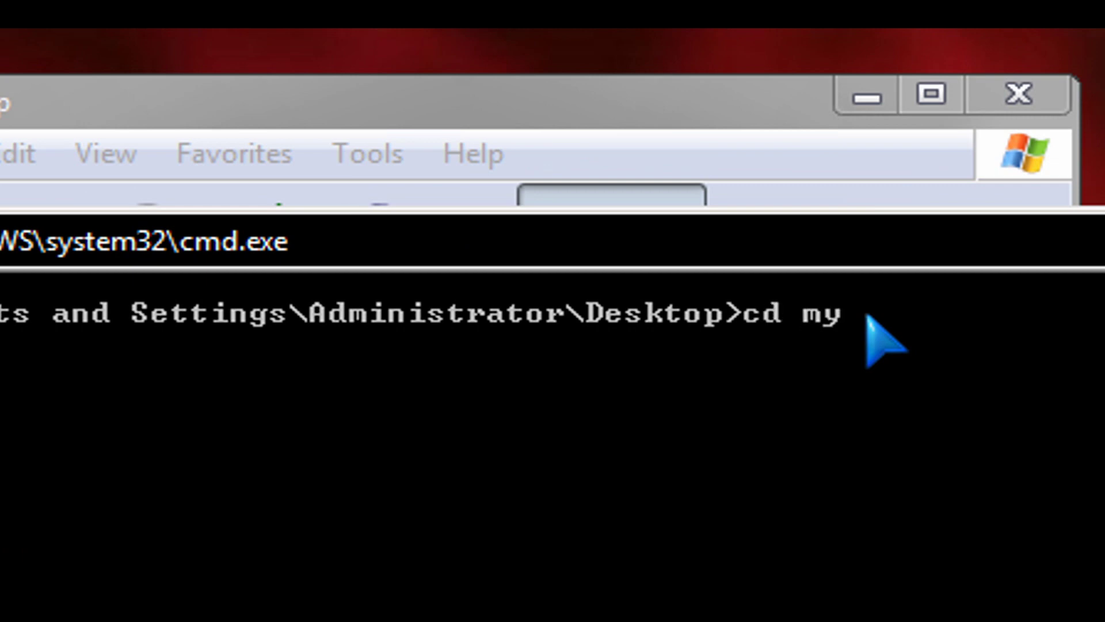
pyautogui.write('ff')
pyautogui.press('Return')
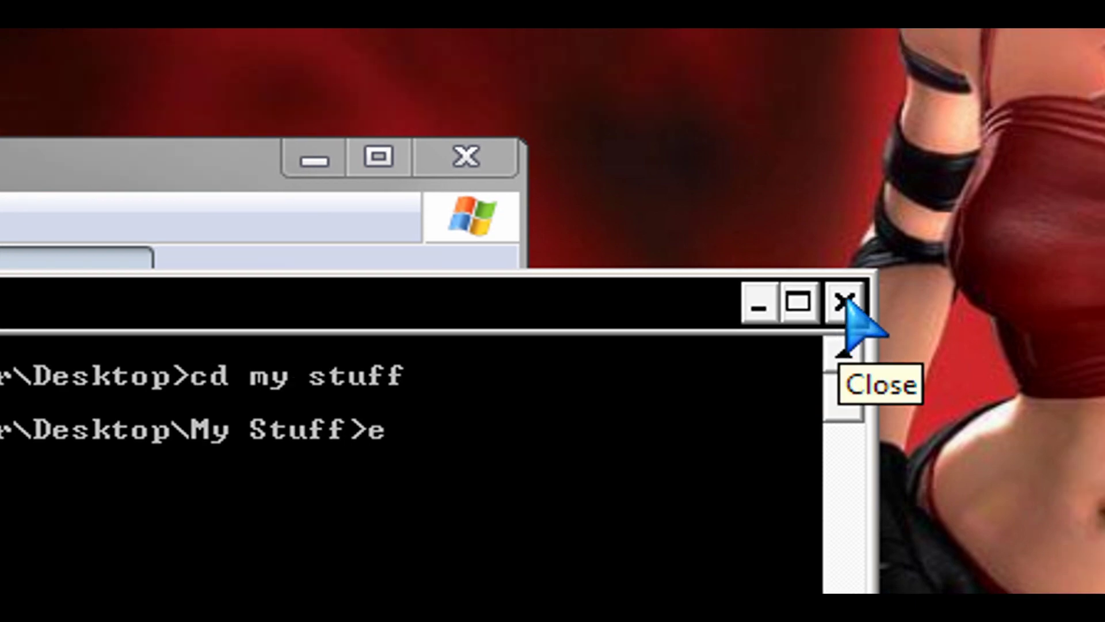
# Step: Exit the Command Prompt and reopen the empty My Stuff folder in Explorer
pyautogui.write('xit')
pyautogui.press('Return')
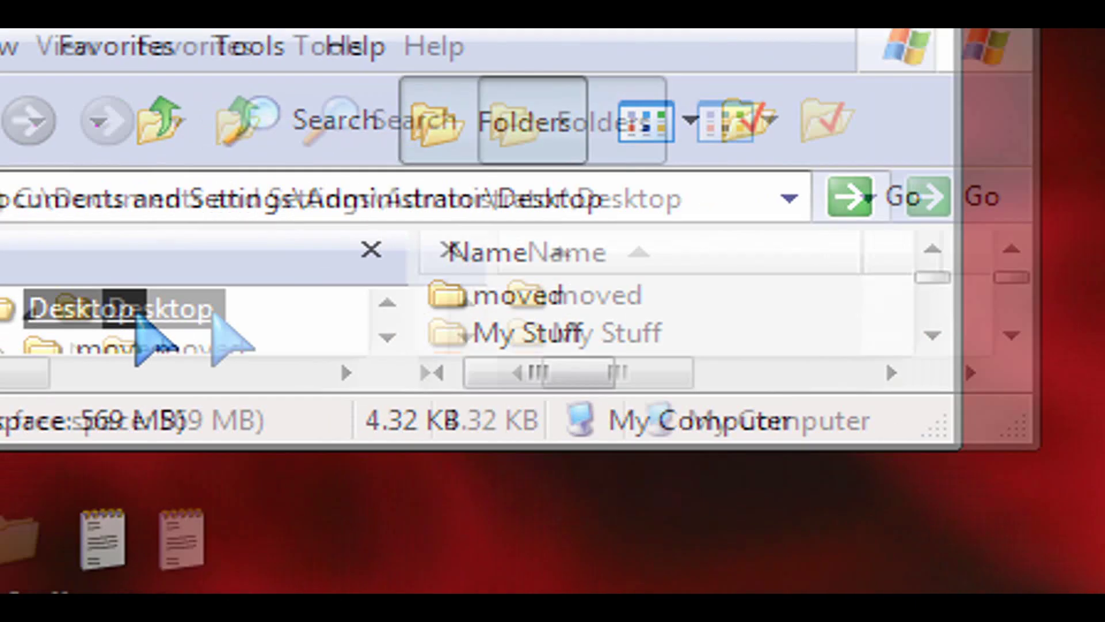
pyautogui.click(527, 337)
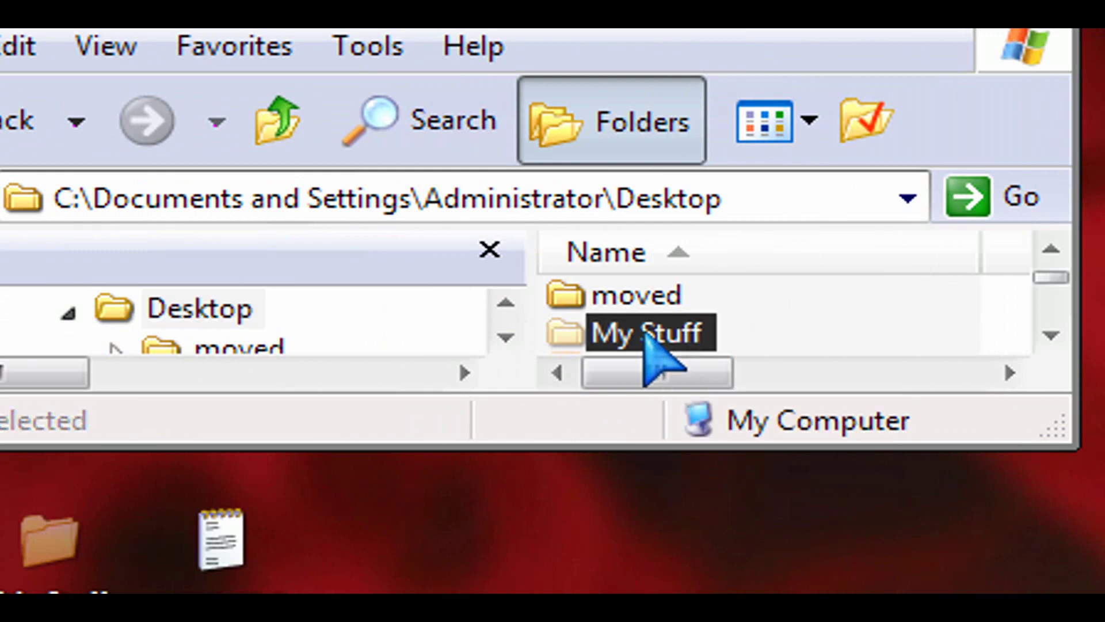
pyautogui.doubleClick(645, 335)
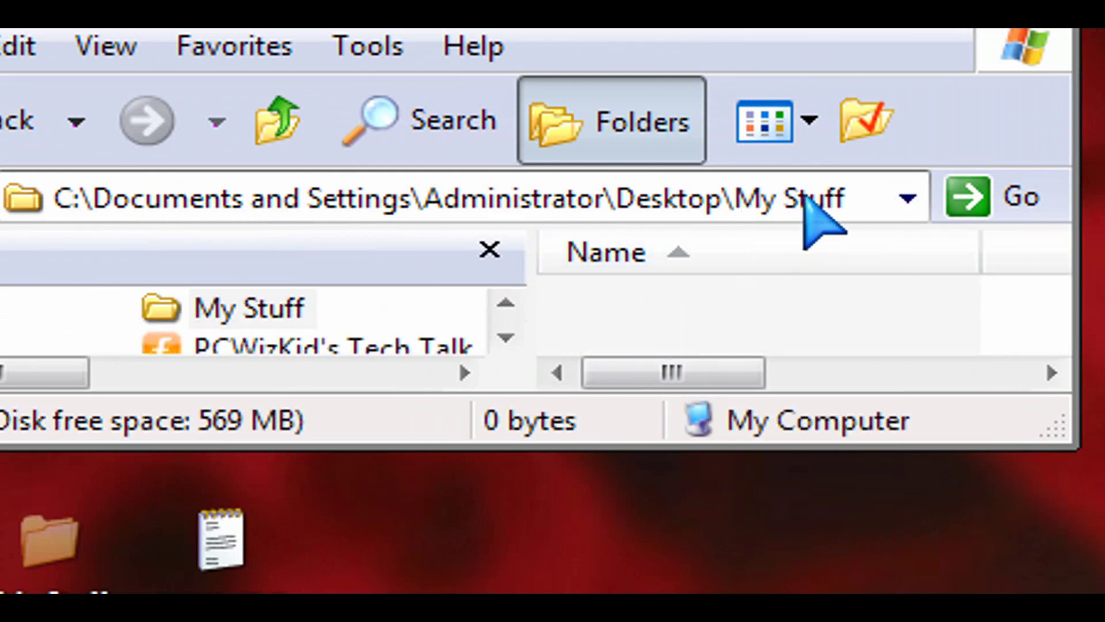